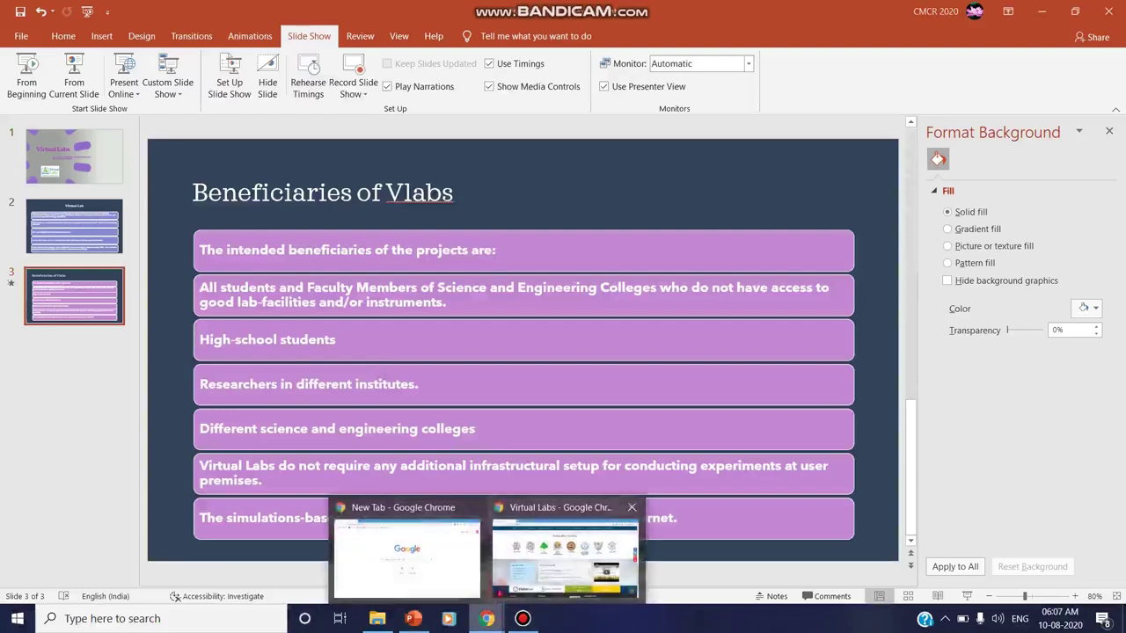
Bring the Chrome browser window to the front over the PowerPoint deck.
{"action": "left_click", "coordinate": [483, 583]}
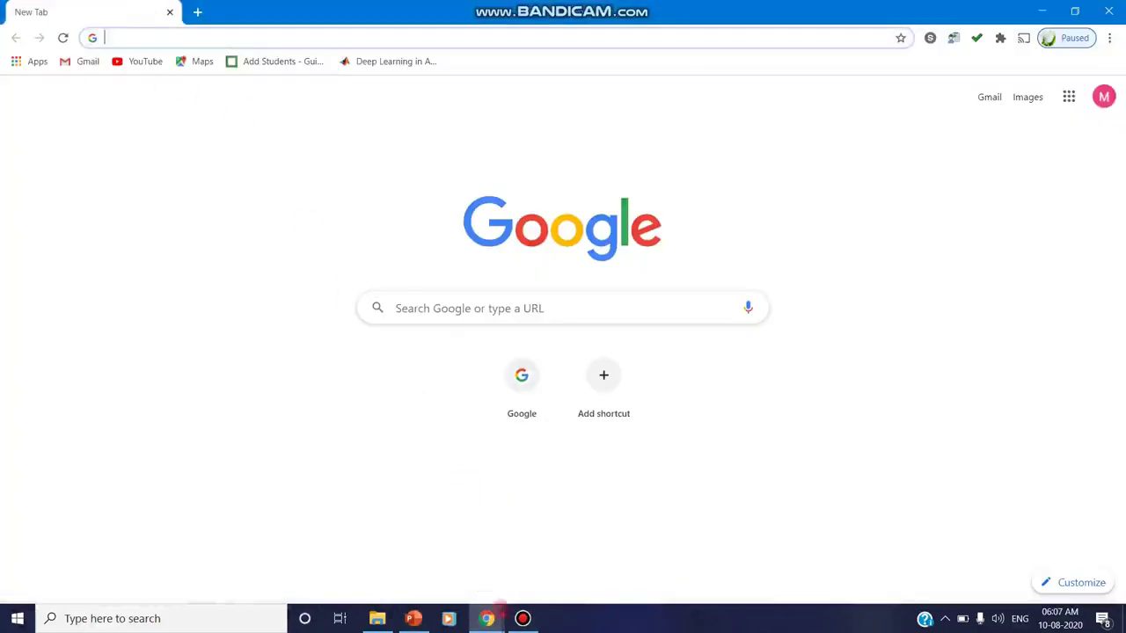
Switch to the Virtual Labs Chrome window and scroll to the Broad Areas of Virtual Labs list.
{"action": "left_click", "coordinate": [488, 619]}
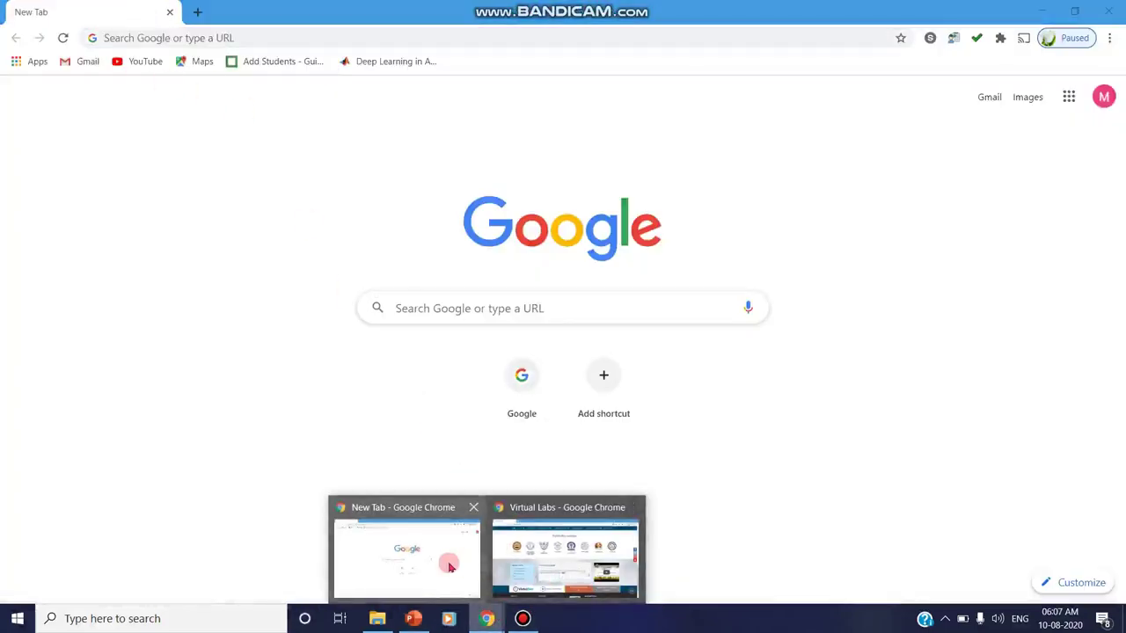
{"action": "left_click", "coordinate": [538, 569]}
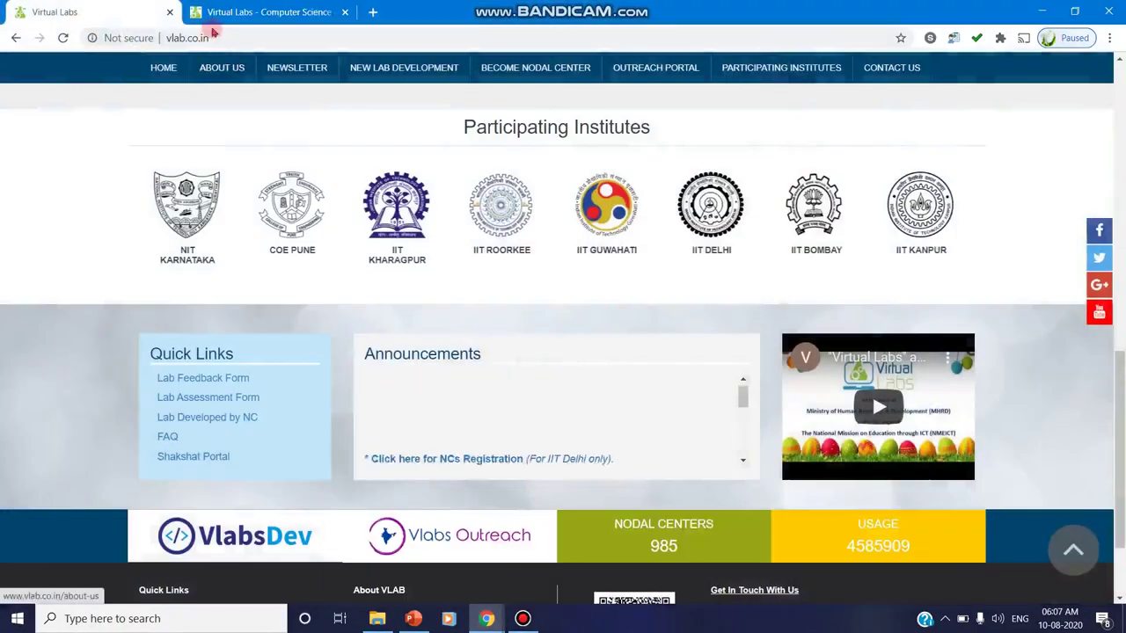
{"action": "left_click", "coordinate": [219, 39]}
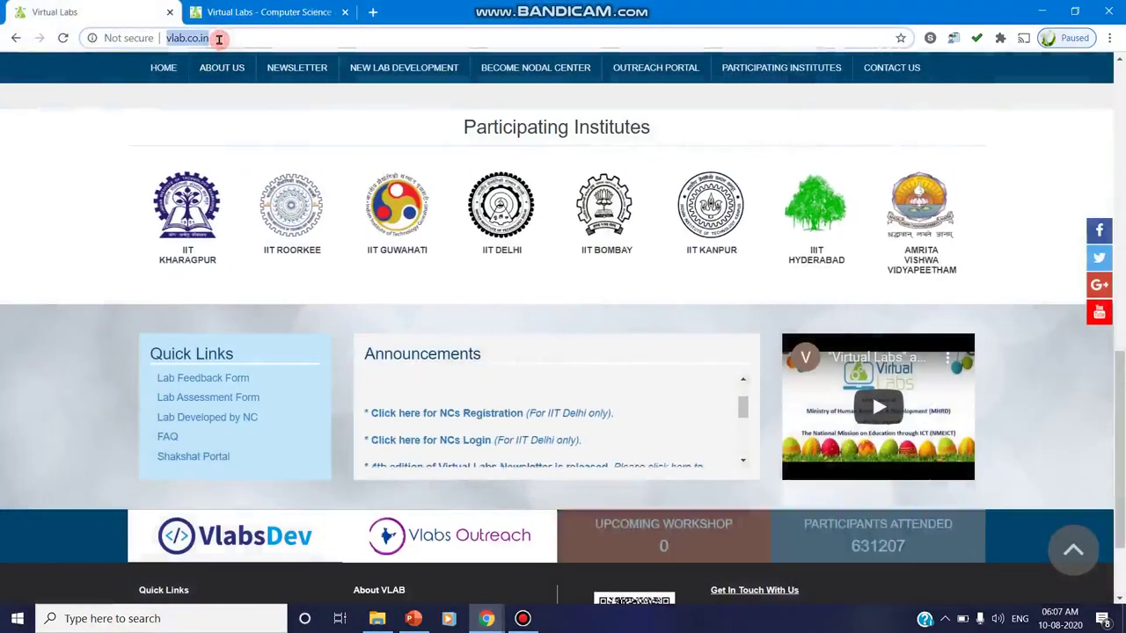
{"action": "scroll", "coordinate": [382, 167], "scroll_direction": "up", "scroll_amount": 4}
{"action": "scroll", "coordinate": [383, 167], "scroll_direction": "up", "scroll_amount": 5}
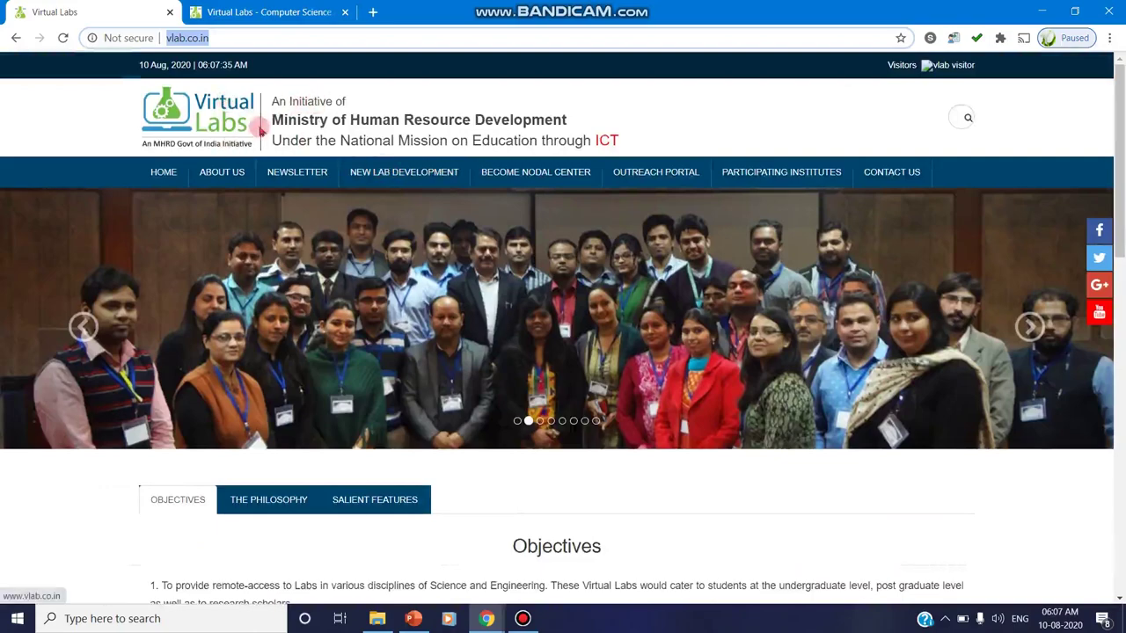
{"action": "scroll", "coordinate": [473, 470], "scroll_direction": "down", "scroll_amount": 5}
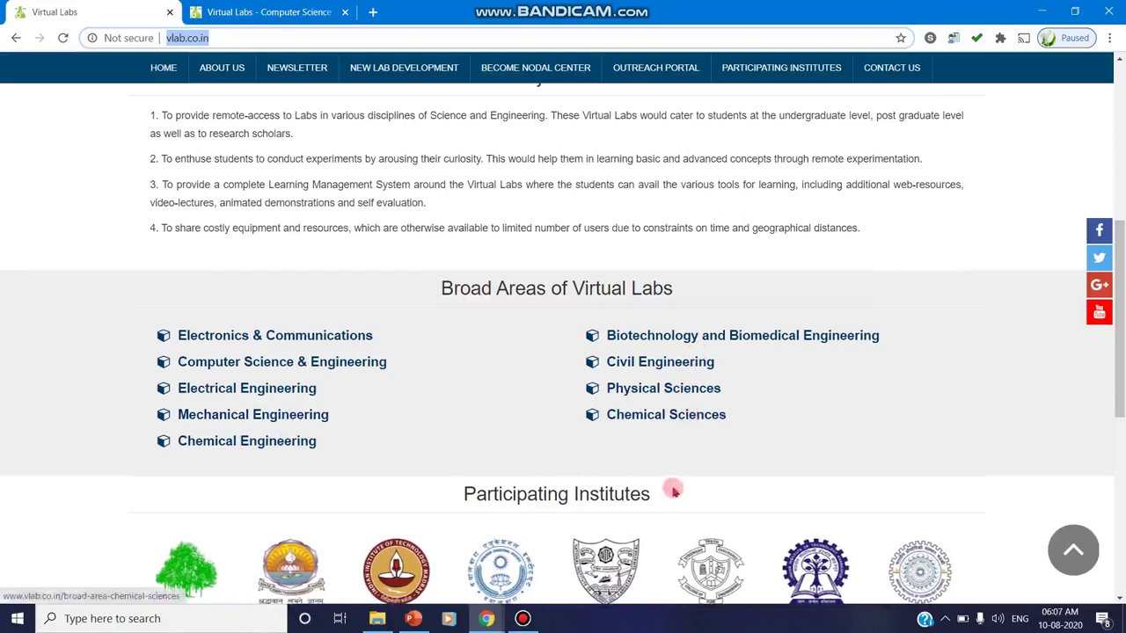
Open Computer Science & Engineering and scroll its lab list to Basics of HTML Lab.
{"action": "left_click", "coordinate": [290, 362]}
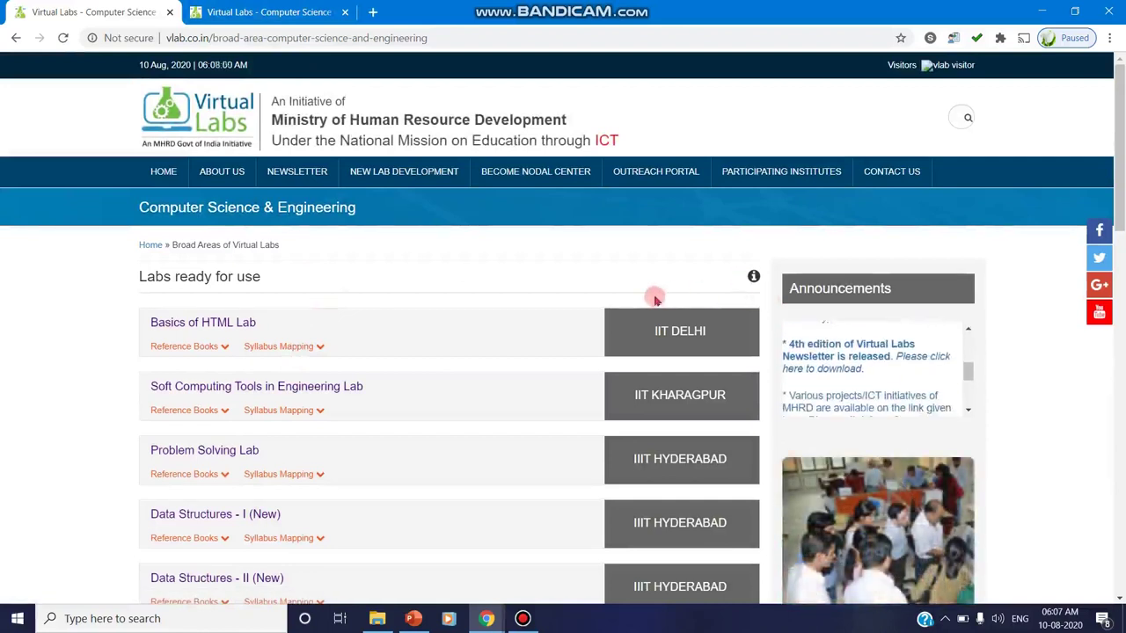
{"action": "scroll", "coordinate": [655, 300], "scroll_direction": "down", "scroll_amount": 2}
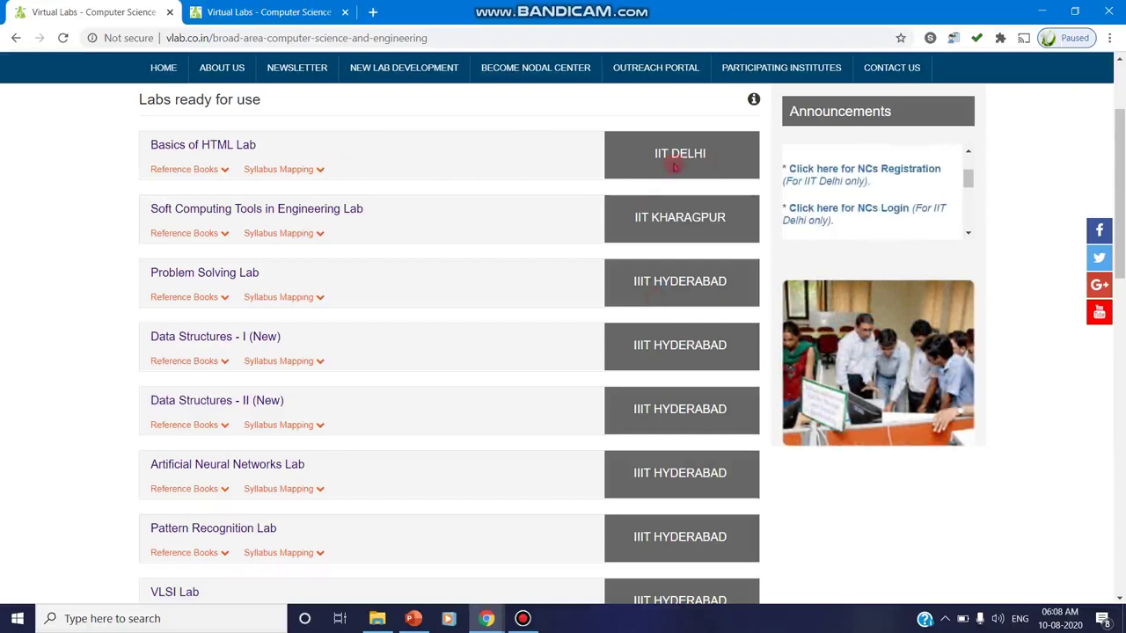
{"action": "scroll", "coordinate": [661, 221], "scroll_direction": "down", "scroll_amount": 2}
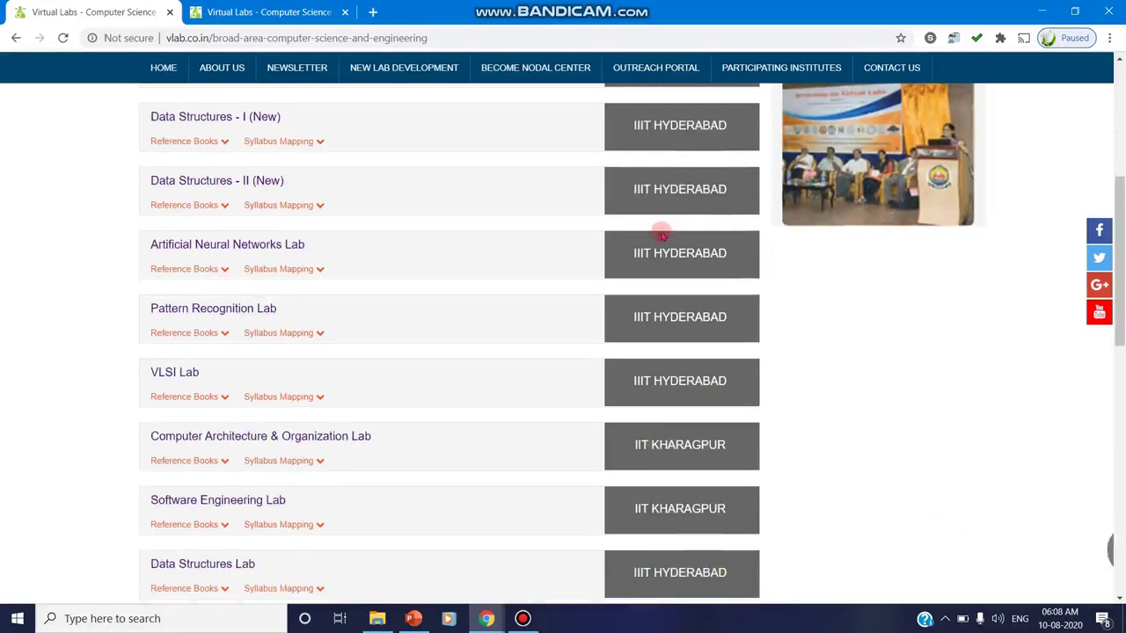
{"action": "scroll", "coordinate": [650, 277], "scroll_direction": "down", "scroll_amount": 3}
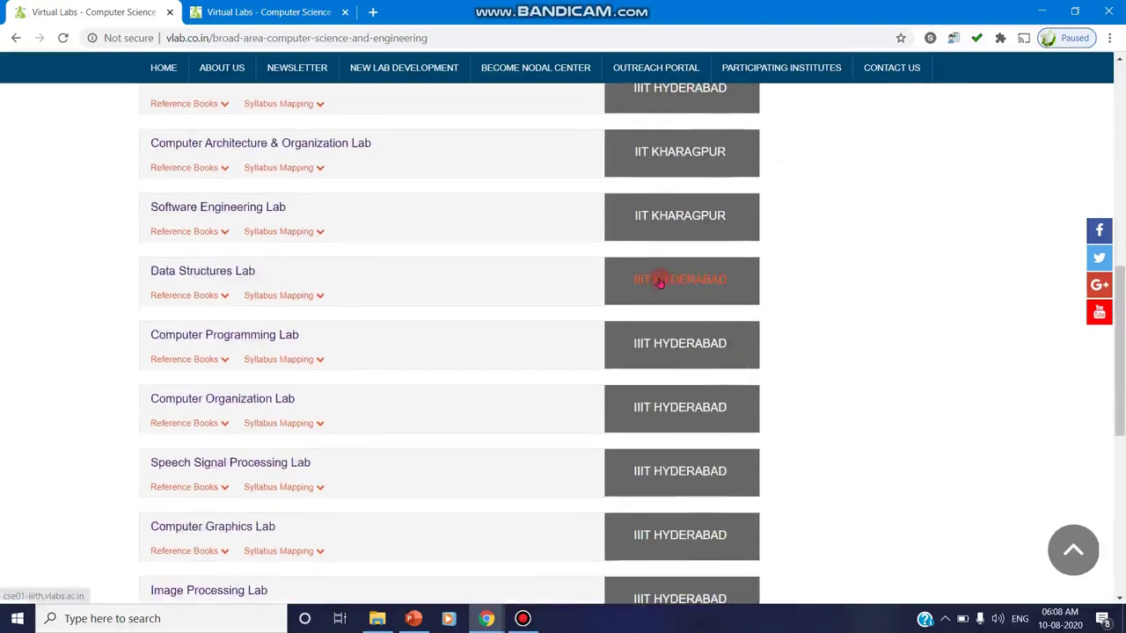
{"action": "scroll", "coordinate": [656, 294], "scroll_direction": "down", "scroll_amount": 3}
{"action": "scroll", "coordinate": [655, 299], "scroll_direction": "up", "scroll_amount": 4}
{"action": "scroll", "coordinate": [659, 291], "scroll_direction": "up", "scroll_amount": 4}
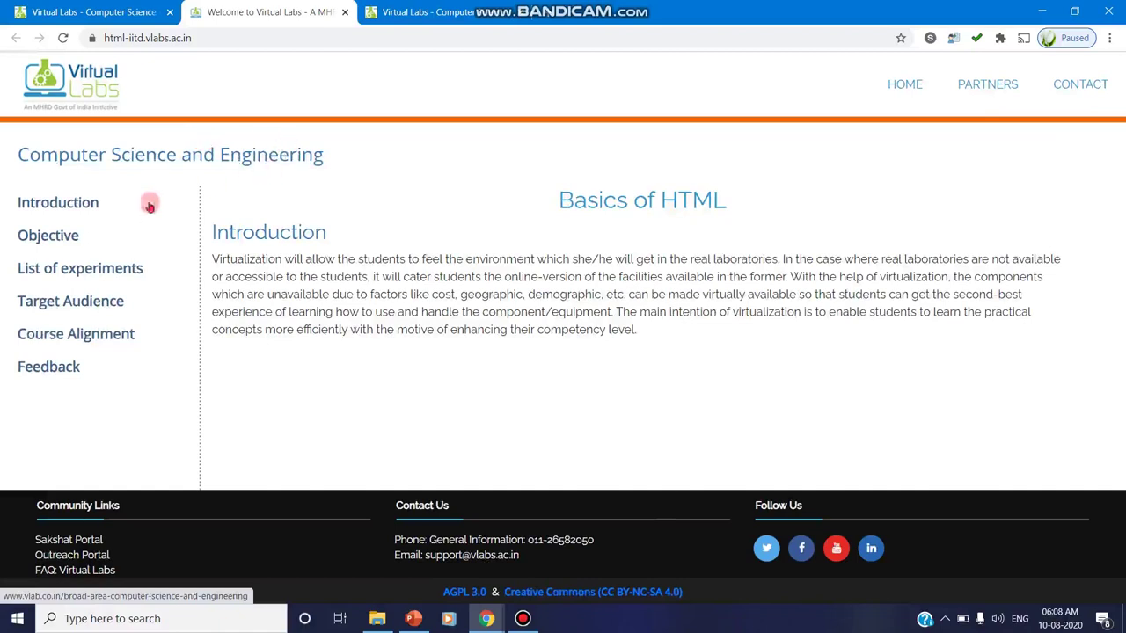
From the lab's list of experiments, open the Introduction to HTML Simulation page.
{"action": "left_click", "coordinate": [62, 235]}
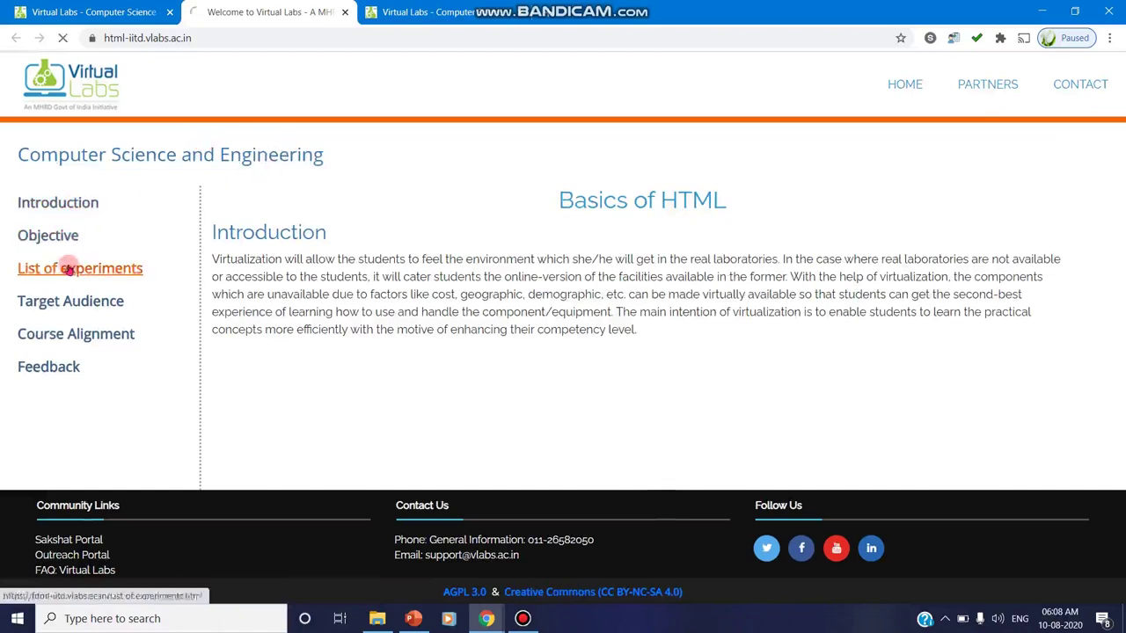
{"action": "left_click", "coordinate": [68, 269]}
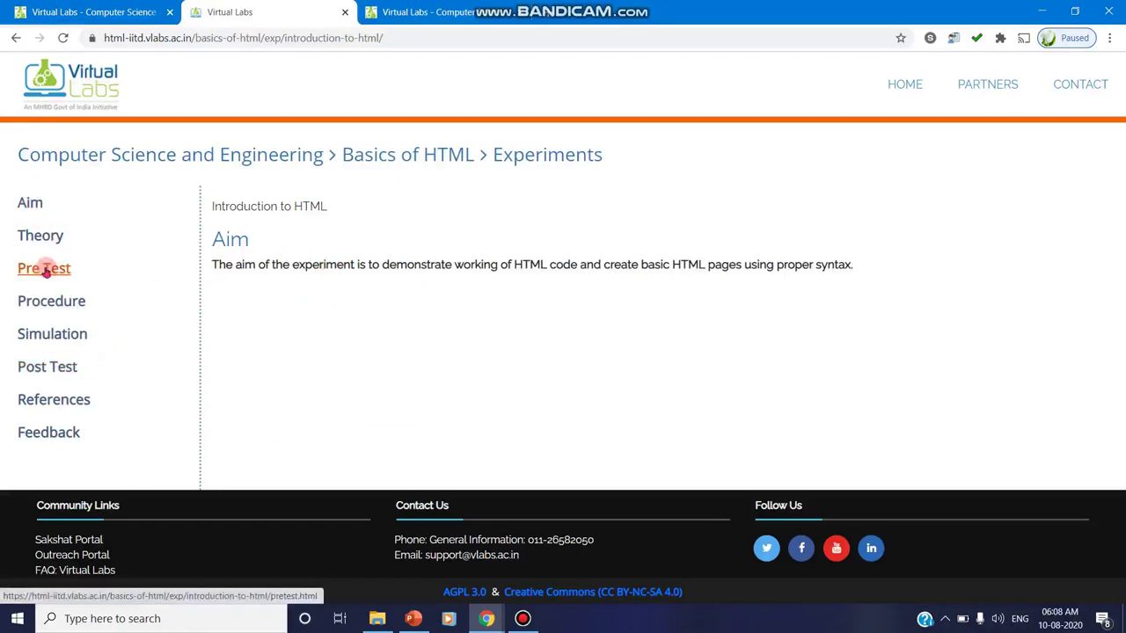
{"action": "left_click", "coordinate": [50, 302]}
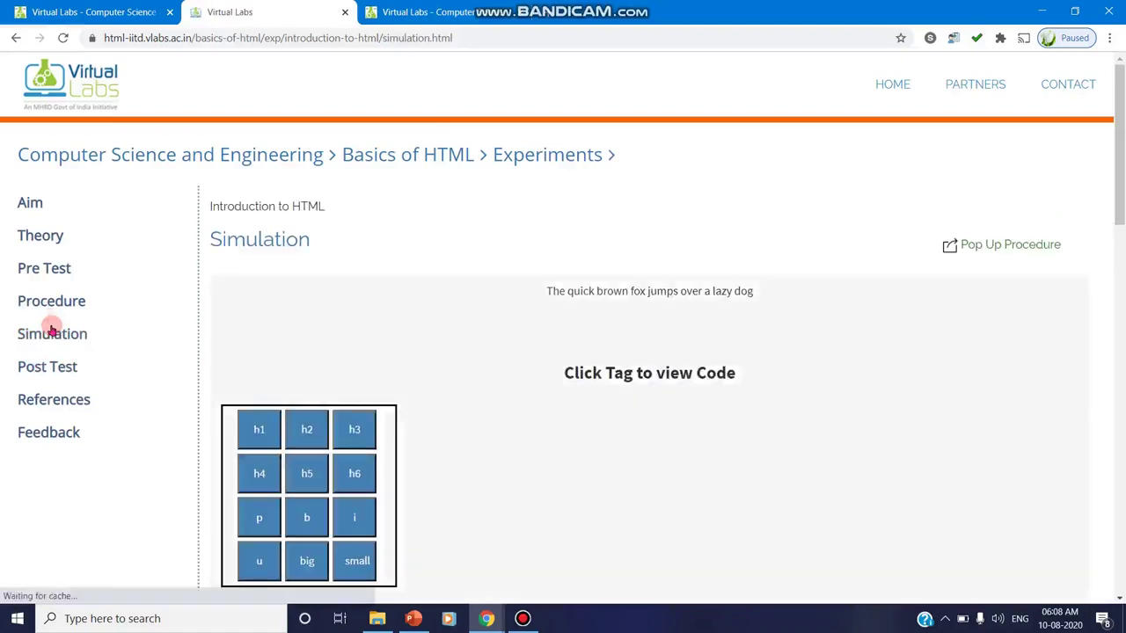
Scroll down to the empty Write Code Section beside the Preview Result Section.
{"action": "scroll", "coordinate": [46, 328], "scroll_direction": "down", "scroll_amount": 2}
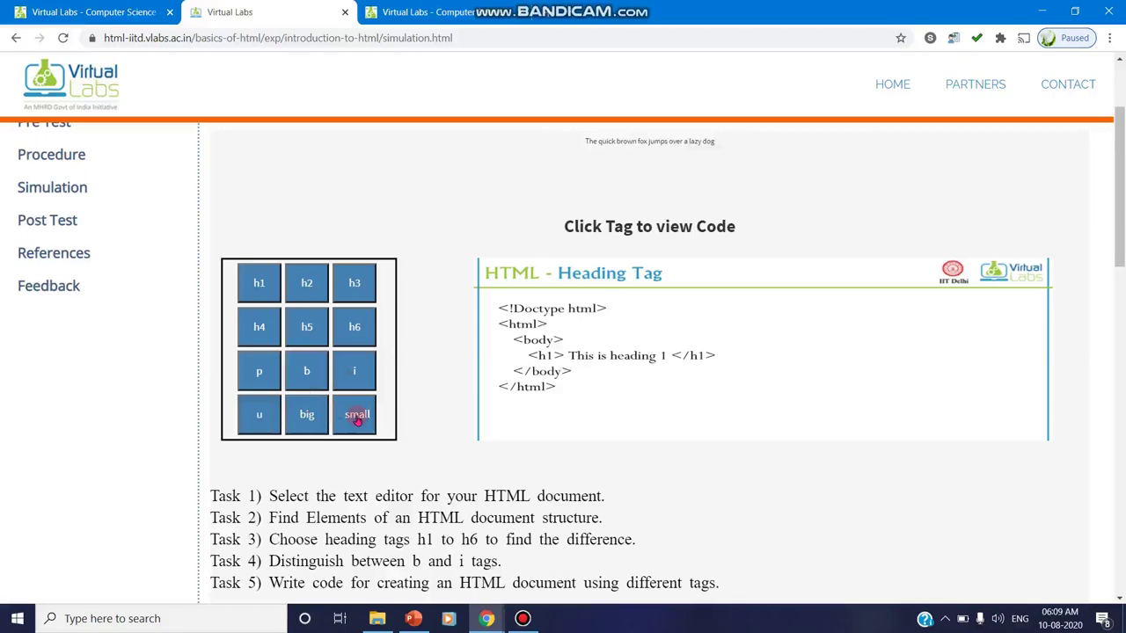
{"action": "scroll", "coordinate": [357, 420], "scroll_direction": "down", "scroll_amount": 1}
{"action": "scroll", "coordinate": [359, 420], "scroll_direction": "down", "scroll_amount": 3}
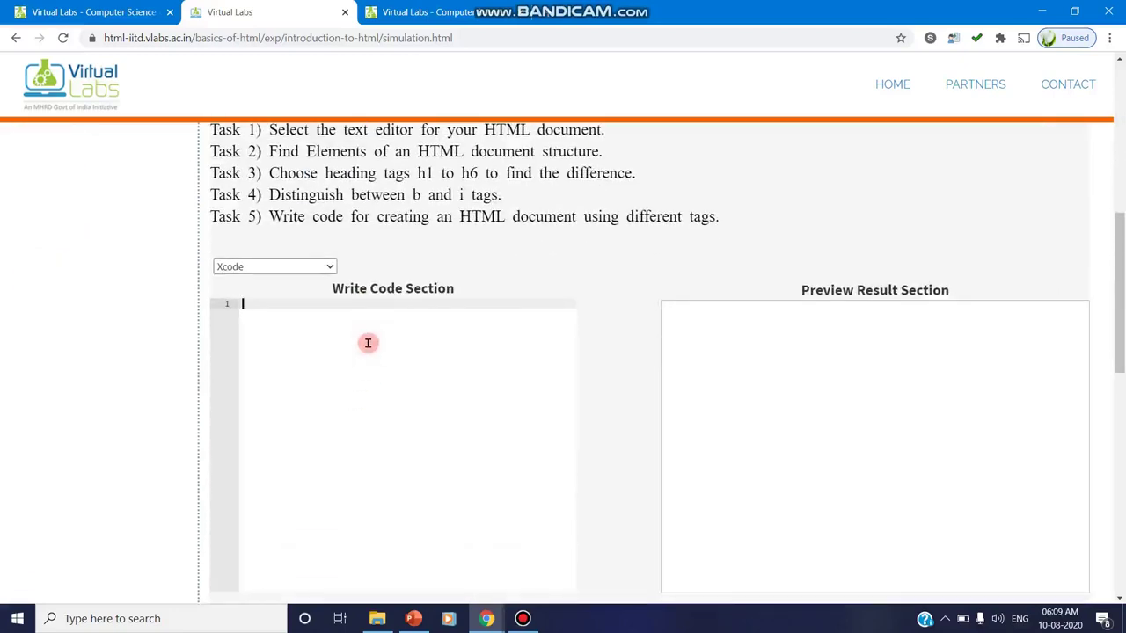
Write <html> and <body> tags with the text Welcome in the code editor.
{"action": "left_click", "coordinate": [367, 342]}
{"action": "type", "text": "html?"}
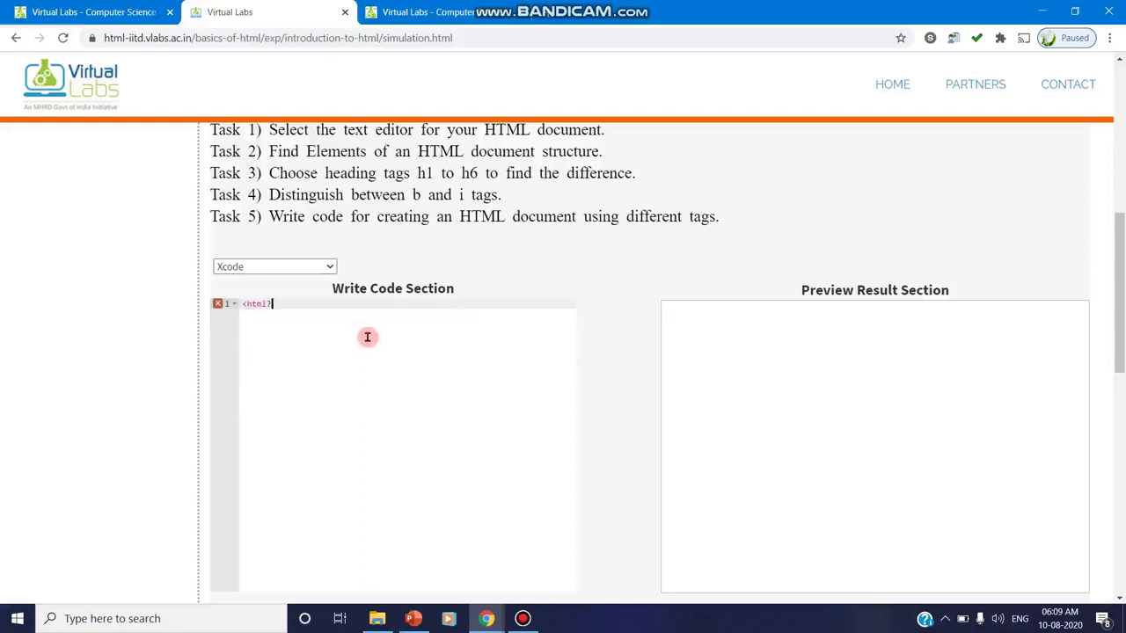
{"action": "key", "text": "Return"}
{"action": "key", "text": "BackSpace"}
{"action": "type", "text": ">"}
{"action": "key", "text": "Return"}
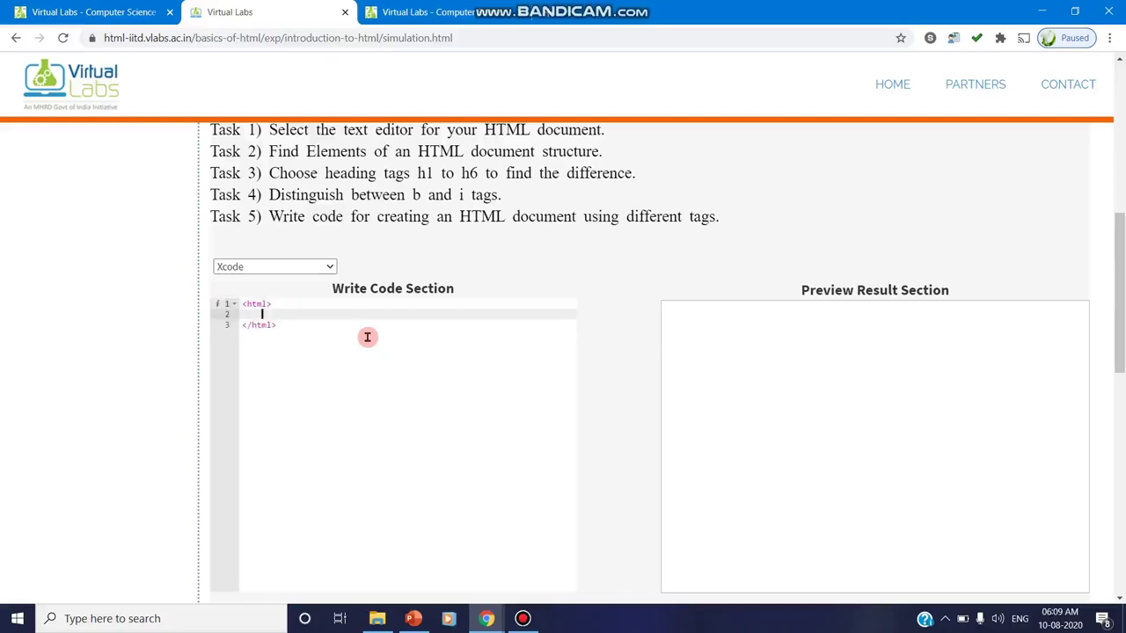
{"action": "type", "text": "<body"}
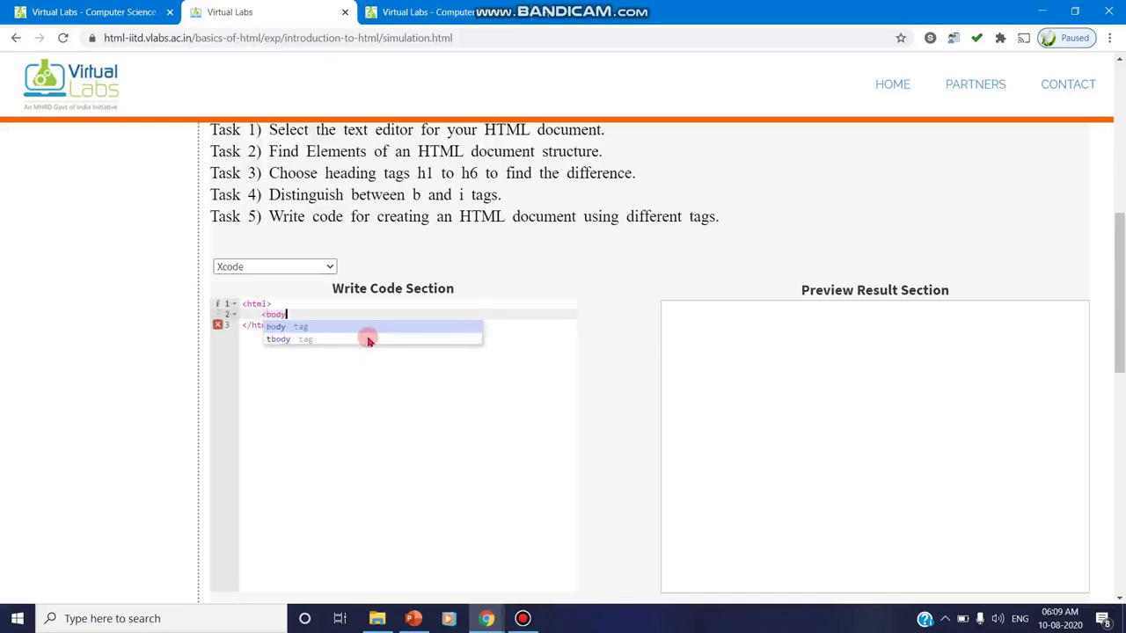
{"action": "type", "text": ">"}
{"action": "key", "text": "Return"}
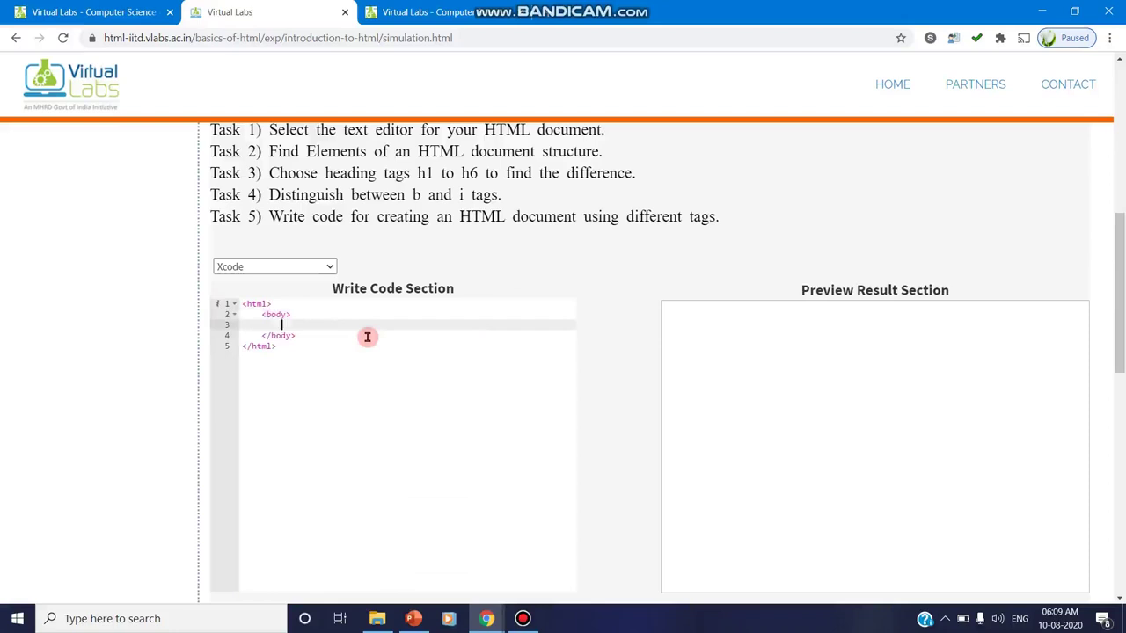
{"action": "type", "text": "Welcom"}
{"action": "type", "text": "e"}
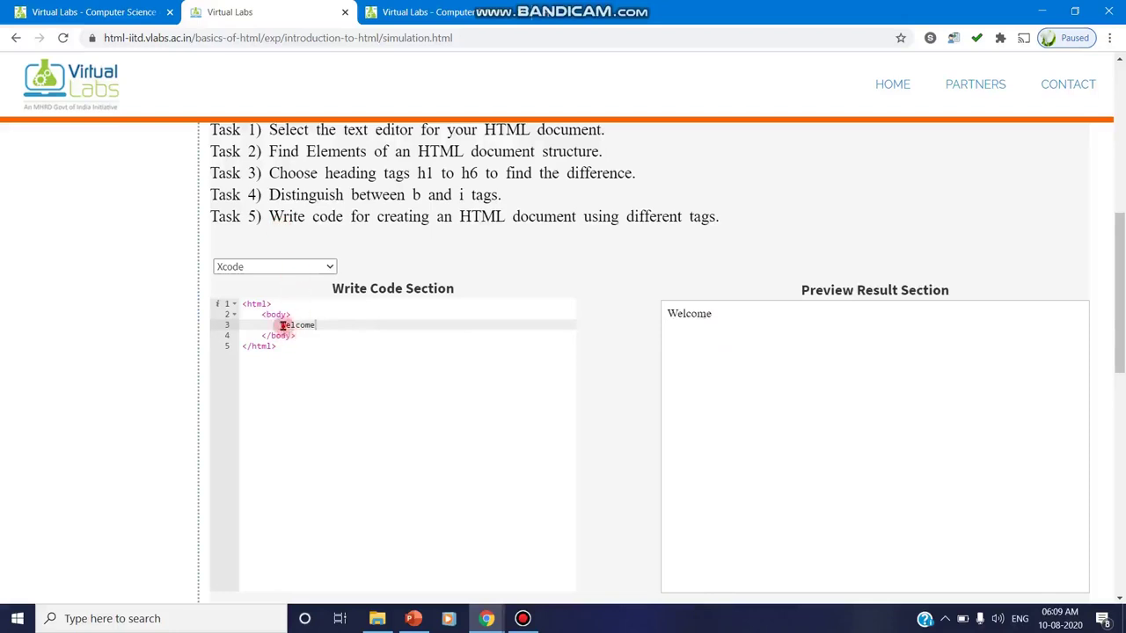
Add an h1 Welcome heading before the text and insert an <h6> tag after it.
{"action": "left_click", "coordinate": [281, 324]}
{"action": "type", "text": "<h"}
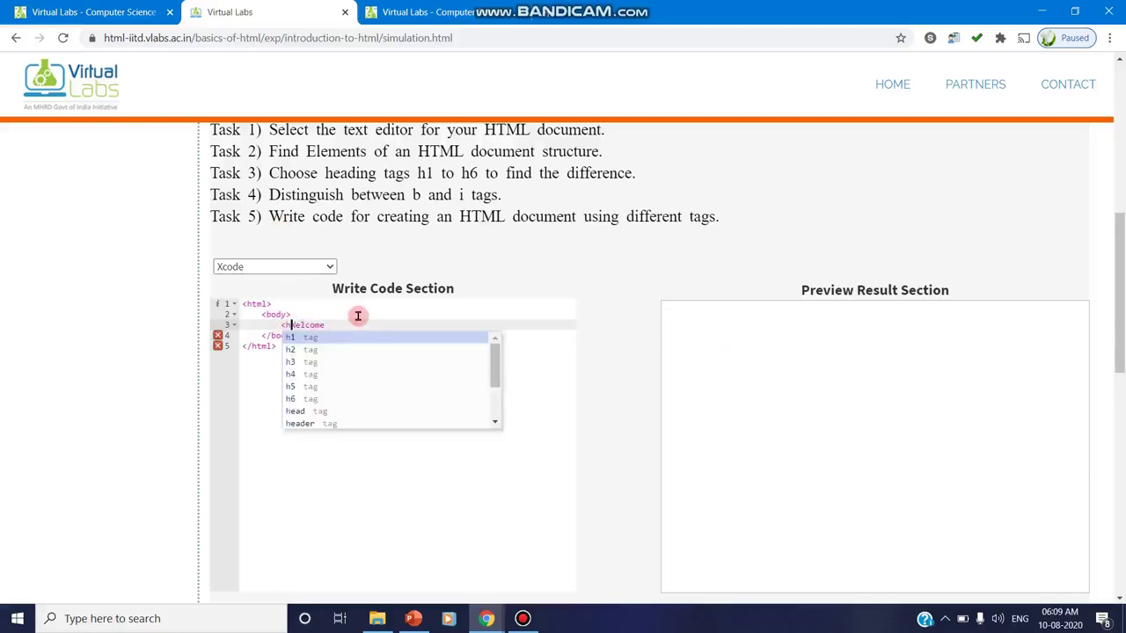
{"action": "key", "text": "Return"}
{"action": "type", "text": ">"}
{"action": "key", "text": "Return"}
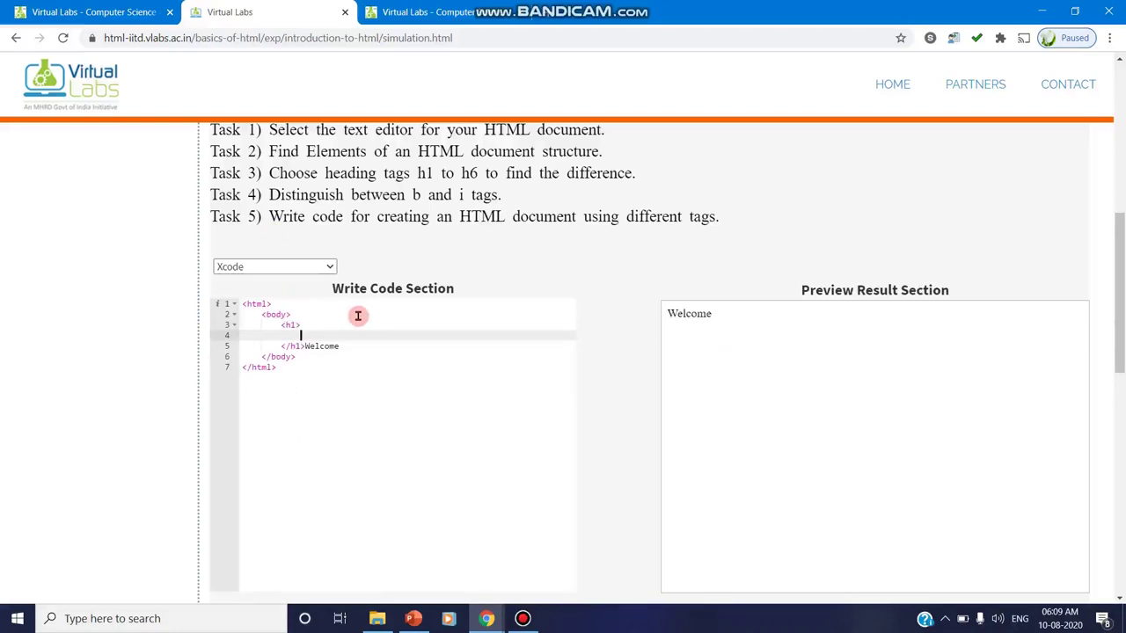
{"action": "type", "text": "Welco"}
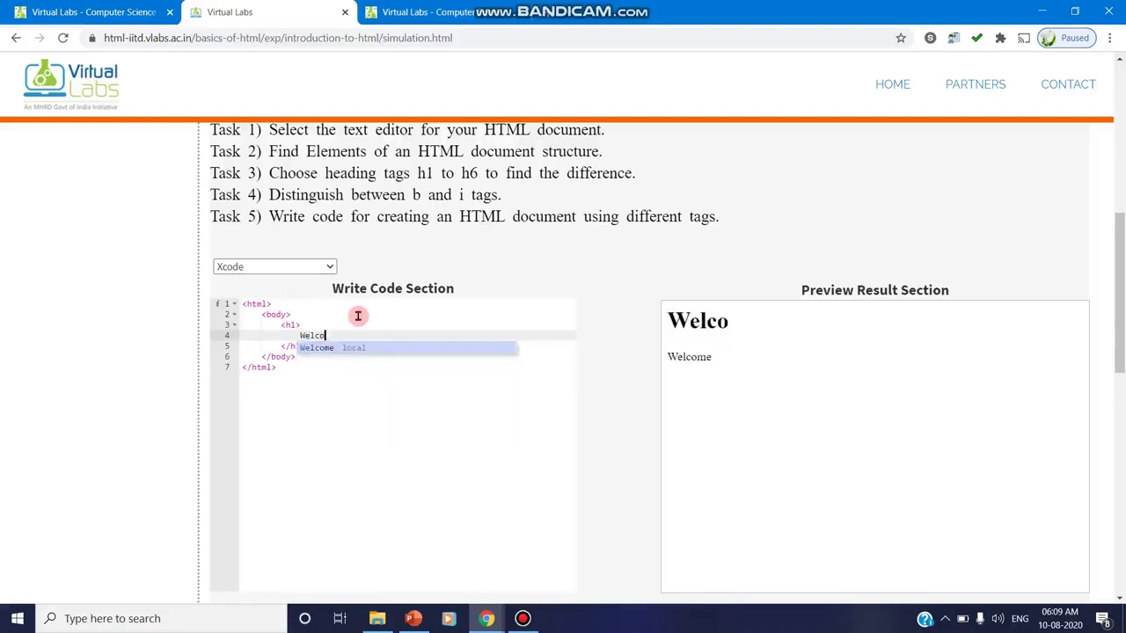
{"action": "type", "text": "me"}
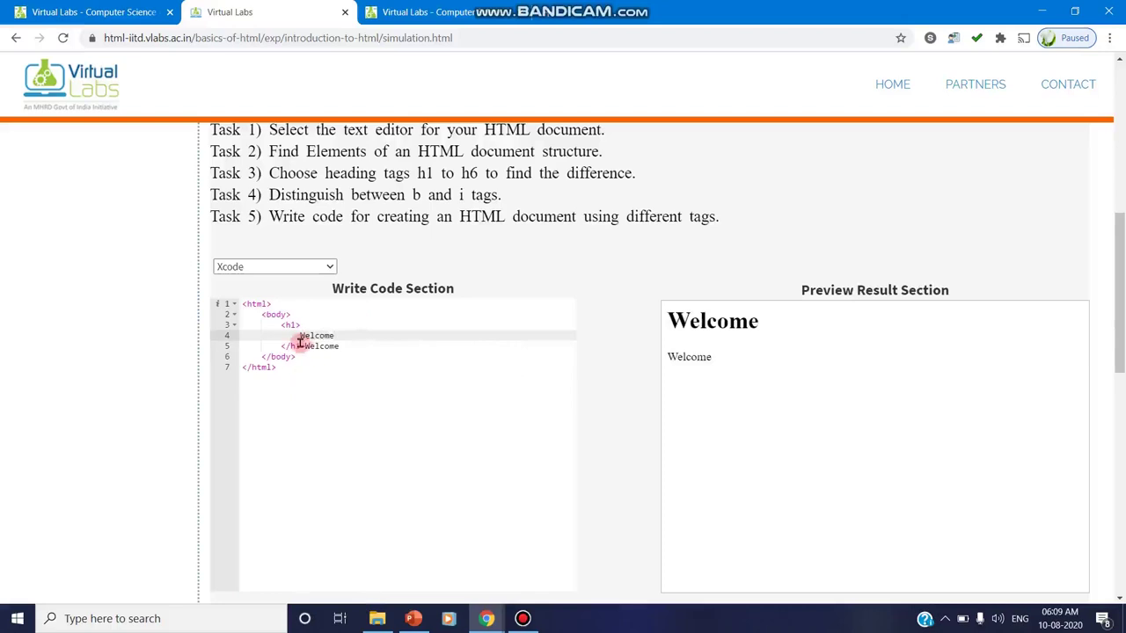
{"action": "left_click", "coordinate": [304, 345]}
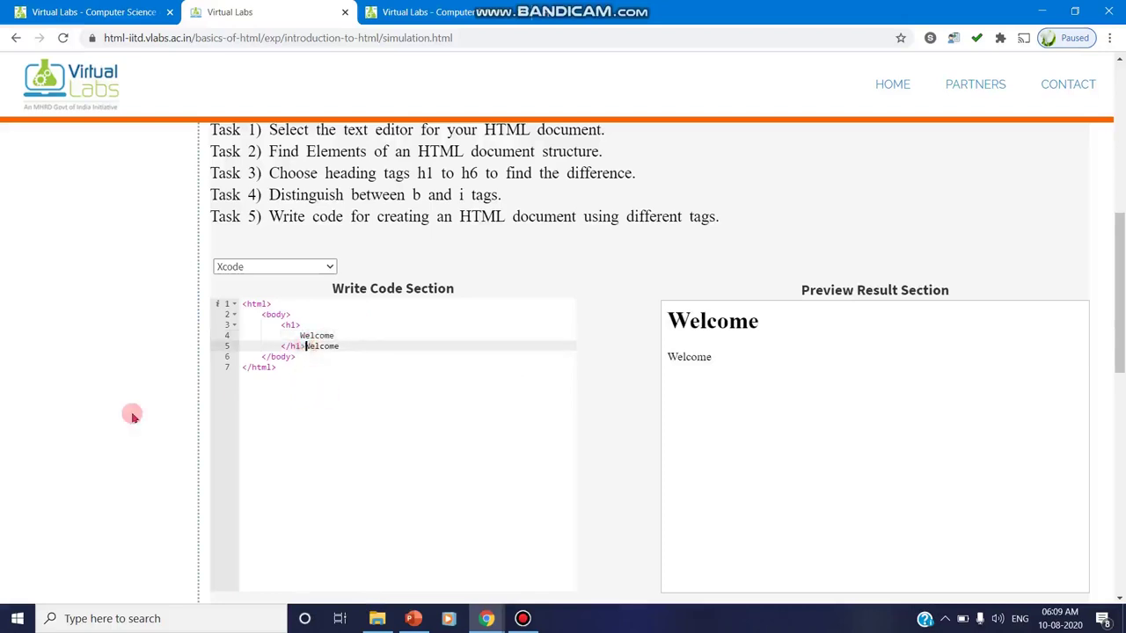
{"action": "type", "text": "<"}
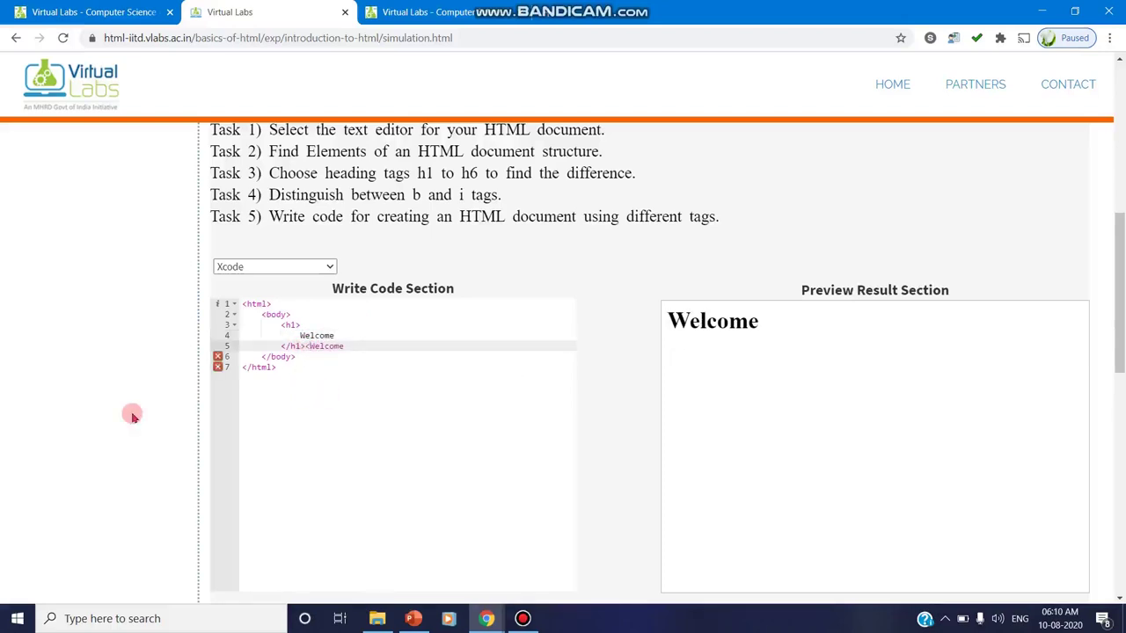
{"action": "type", "text": "h6></h6>"}
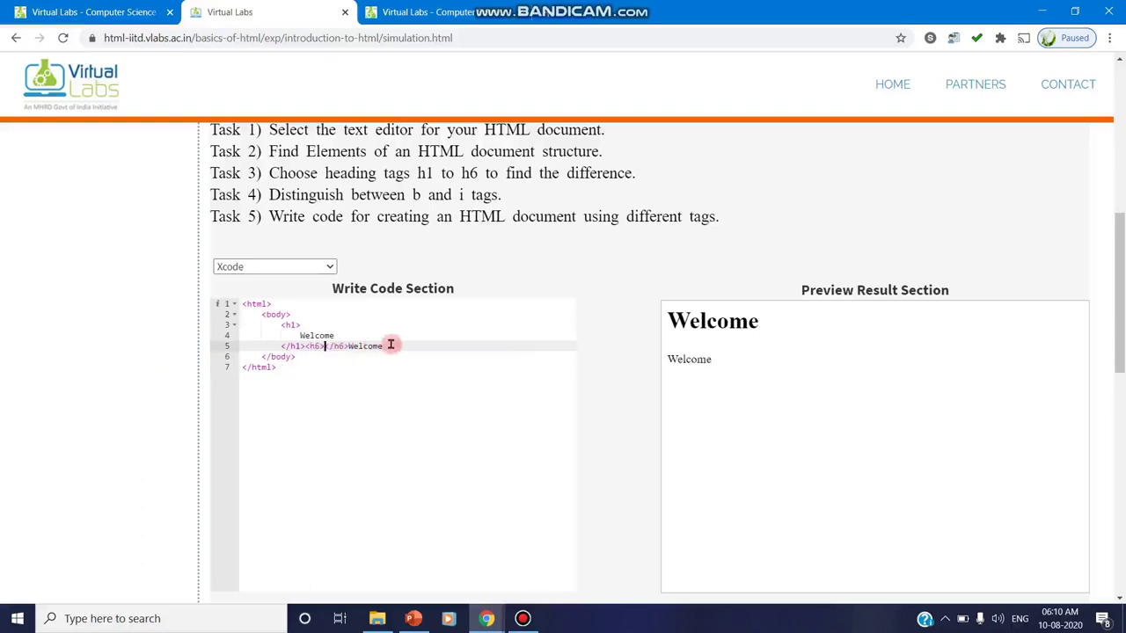
Type welcome inside the empty h6 tags, correcting a typo.
{"action": "left_click_drag", "start_coordinate": [392, 347], "coordinate": [326, 345]}
{"action": "left_click", "coordinate": [327, 345]}
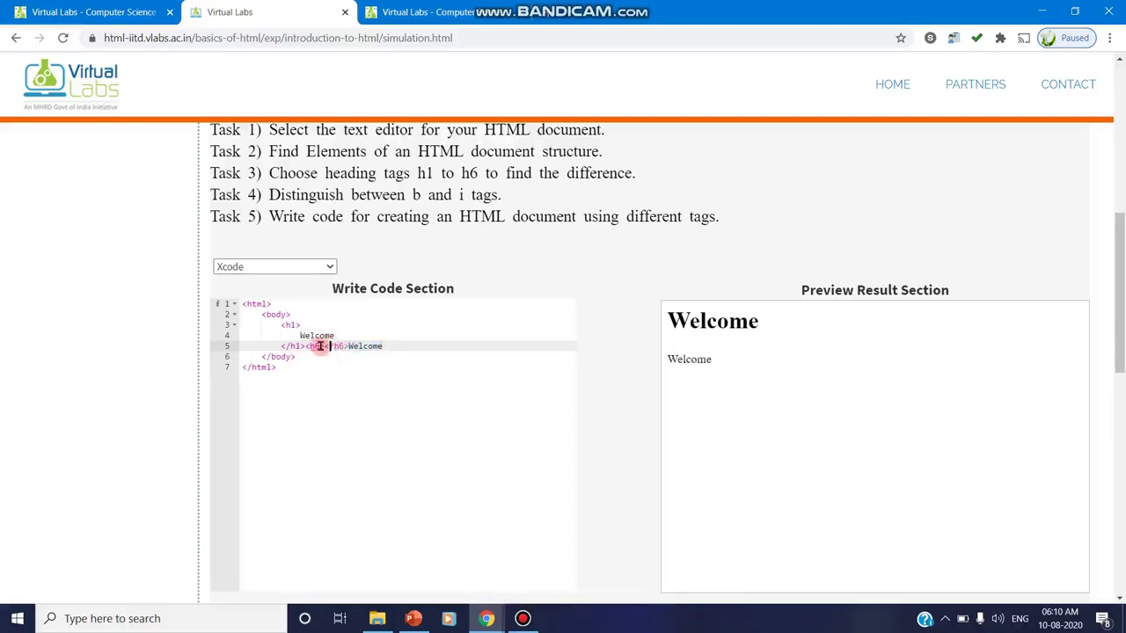
{"action": "left_click", "coordinate": [23, 308]}
{"action": "type", "text": "qe"}
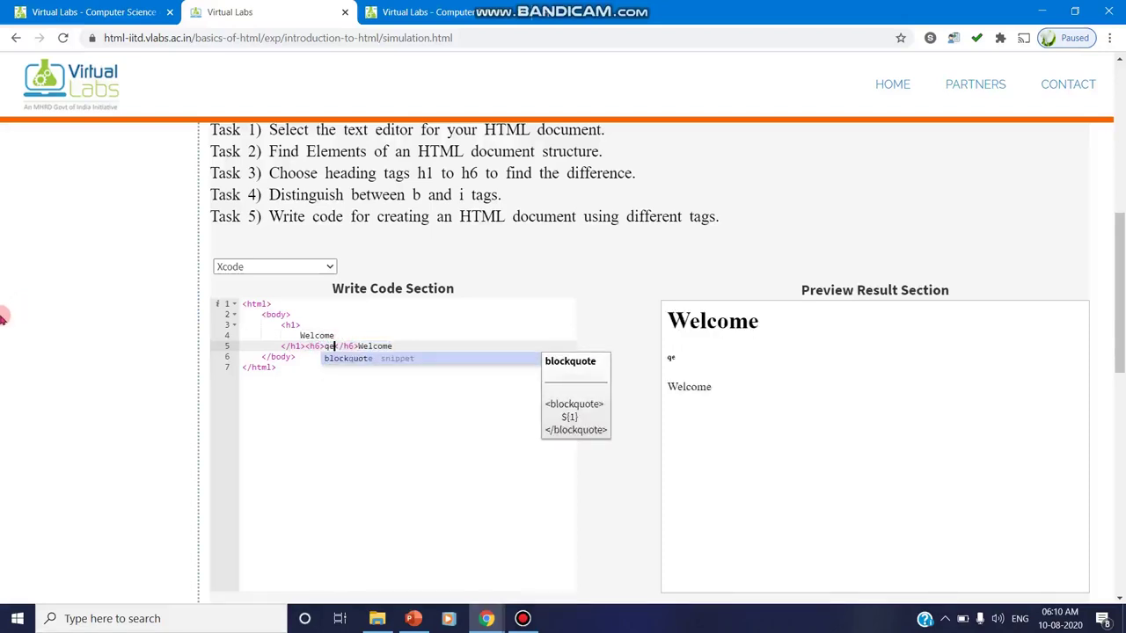
{"action": "key", "text": "BackSpace"}
{"action": "key", "text": "BackSpace"}
{"action": "type", "text": "we"}
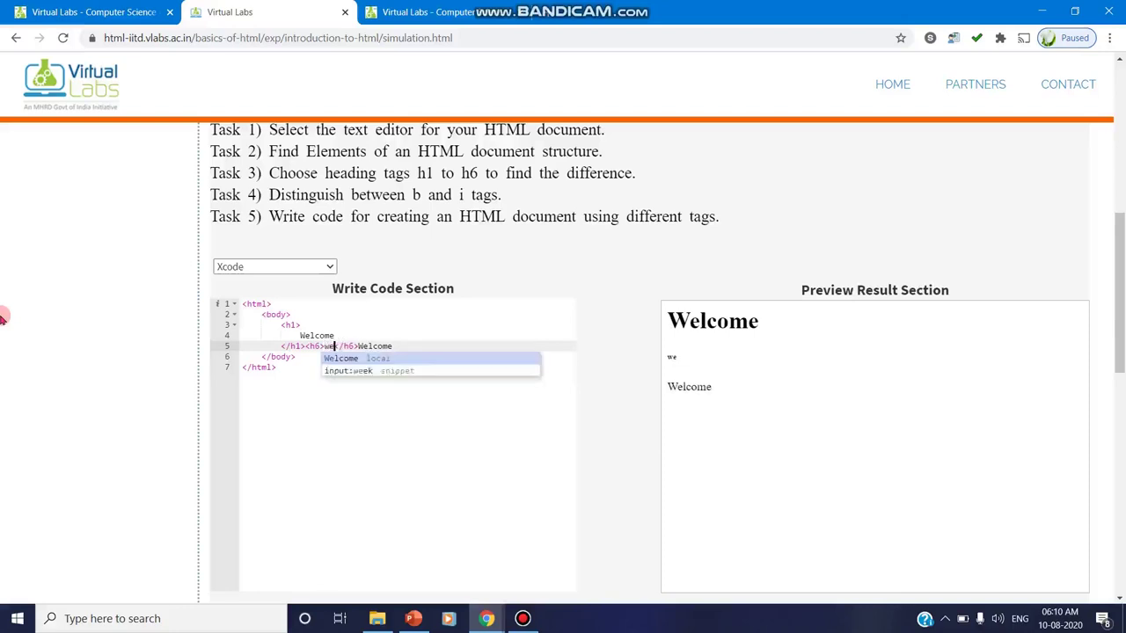
{"action": "type", "text": "lcome"}
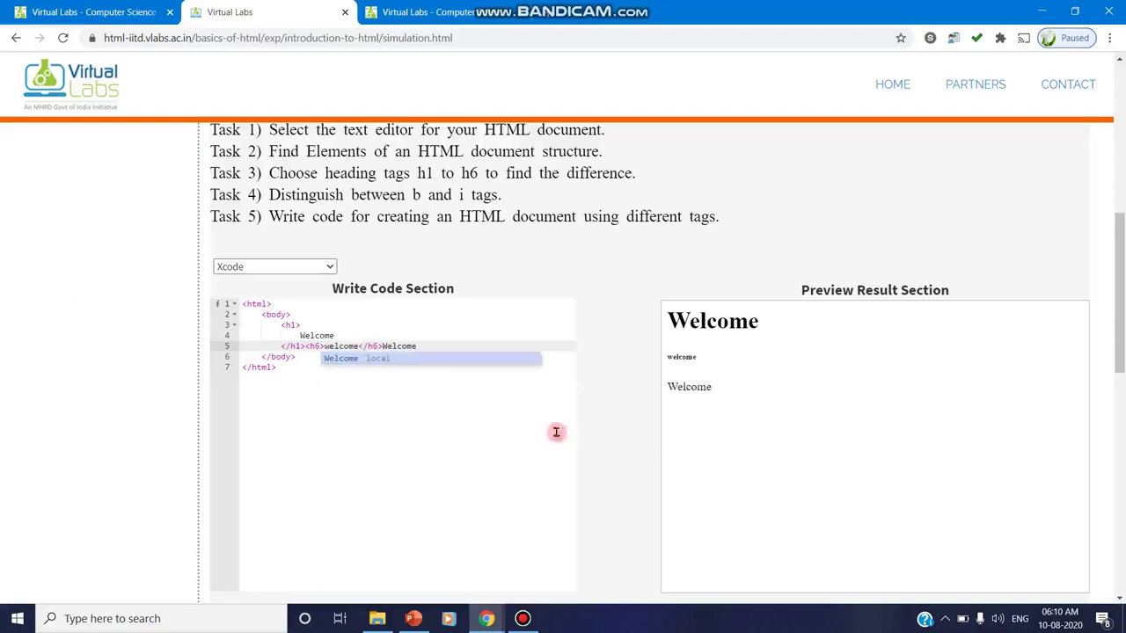
Select the preview text to compare the h1 and h6 heading sizes.
{"action": "left_click", "coordinate": [670, 319]}
{"action": "left_click_drag", "start_coordinate": [670, 318], "coordinate": [759, 297]}
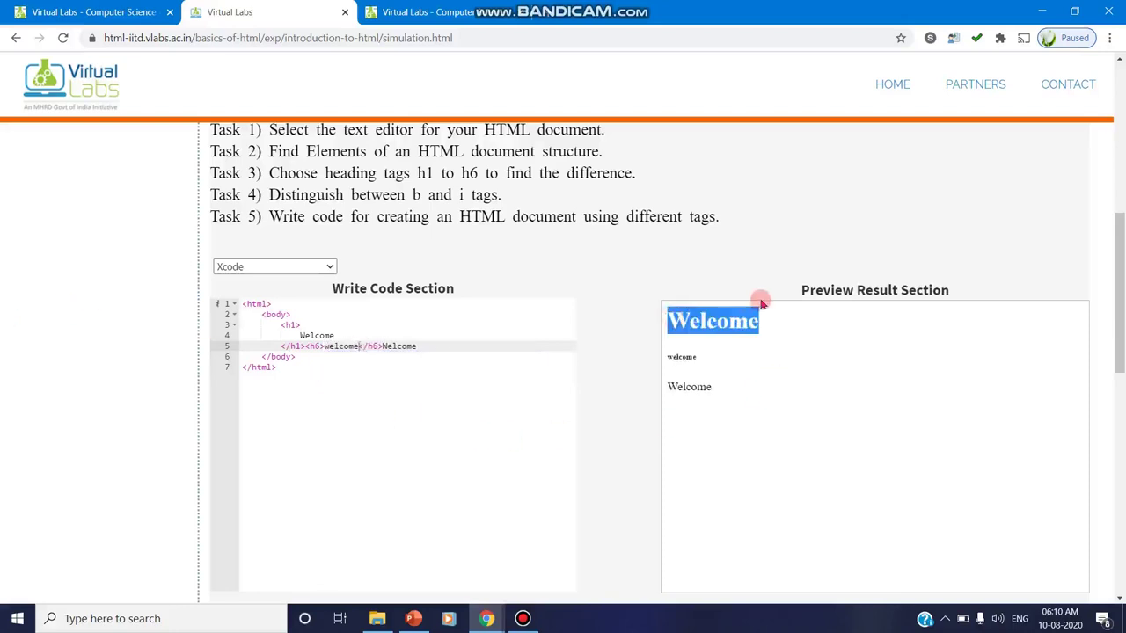
{"action": "left_click_drag", "start_coordinate": [714, 355], "coordinate": [646, 360]}
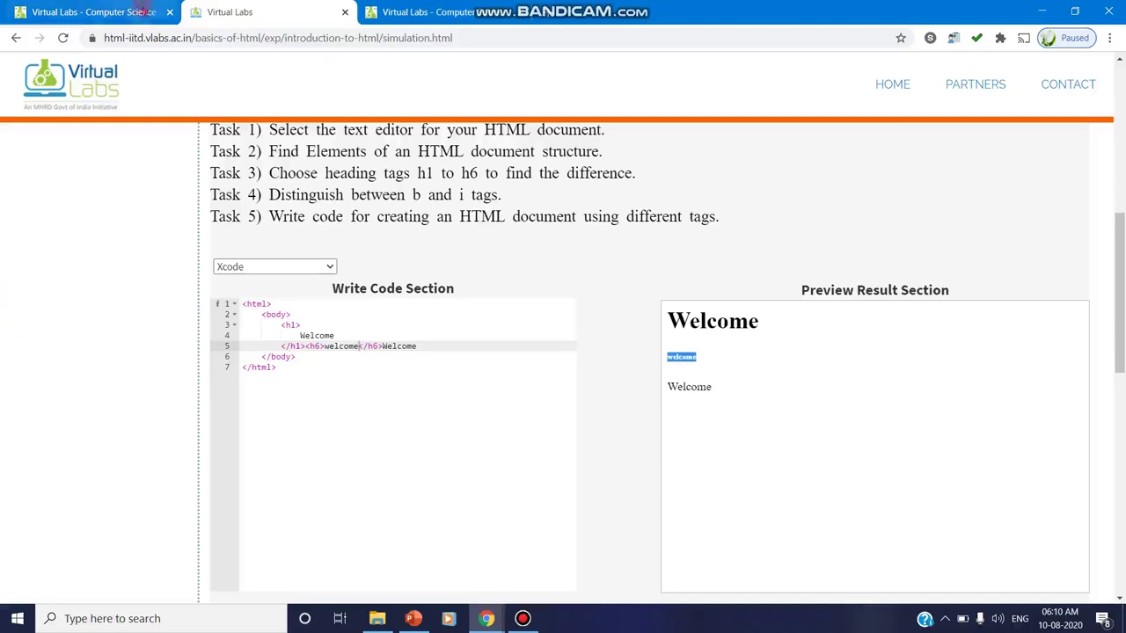
{"action": "scroll", "coordinate": [248, 229], "scroll_direction": "up", "scroll_amount": 2}
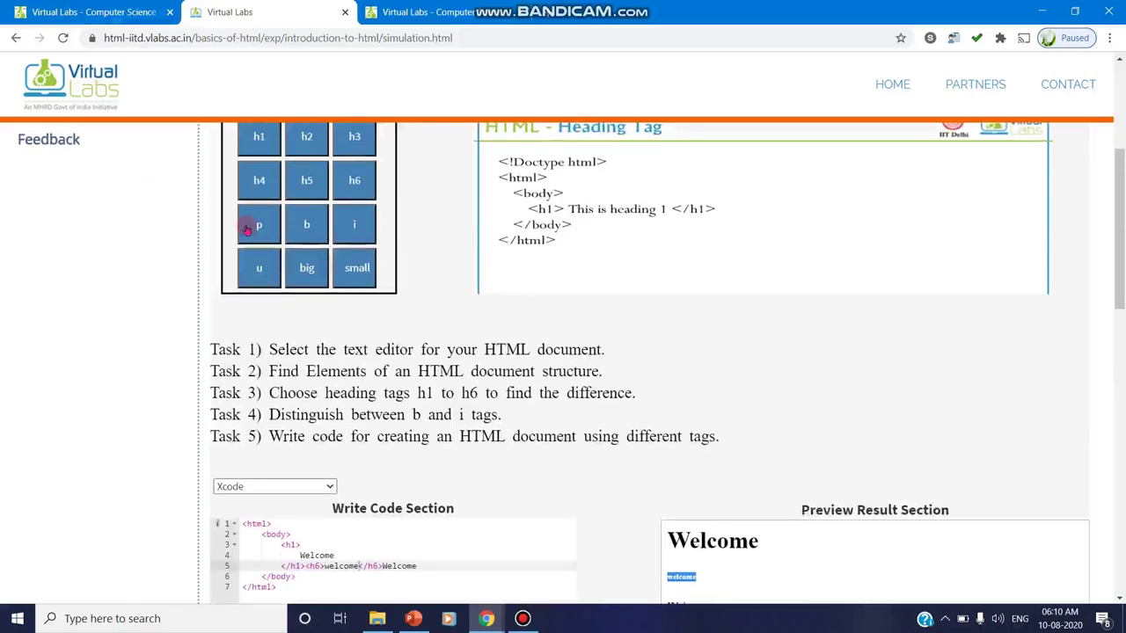
Add a new line 6 with <b>hai</b> so the preview shows bold hai.
{"action": "scroll", "coordinate": [247, 229], "scroll_direction": "down", "scroll_amount": 2}
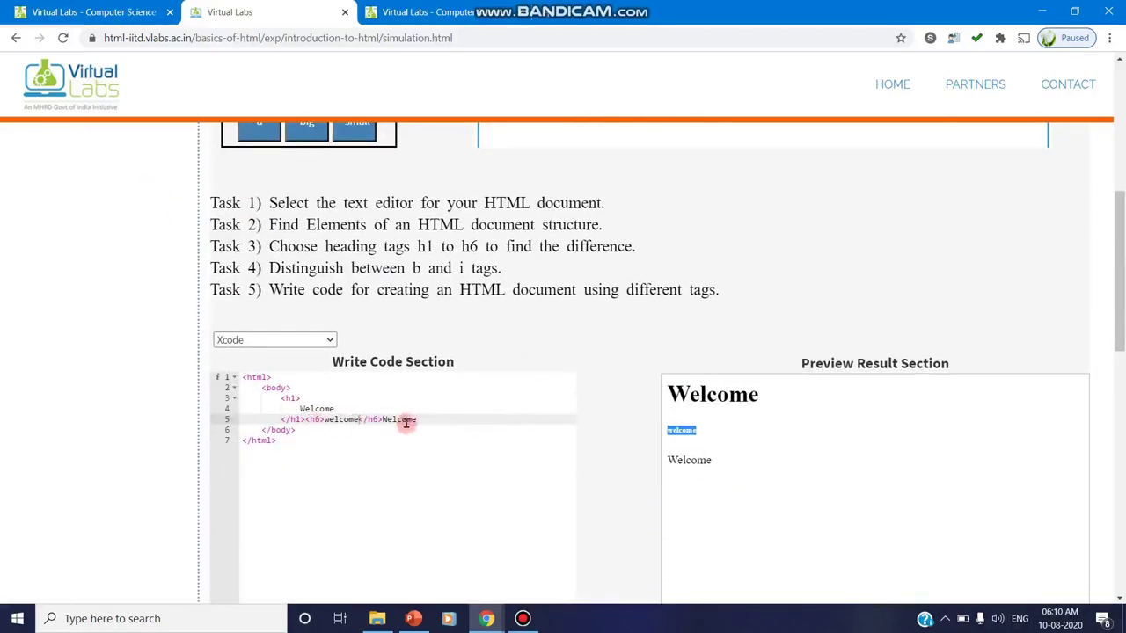
{"action": "left_click", "coordinate": [417, 420]}
{"action": "key", "text": "Return"}
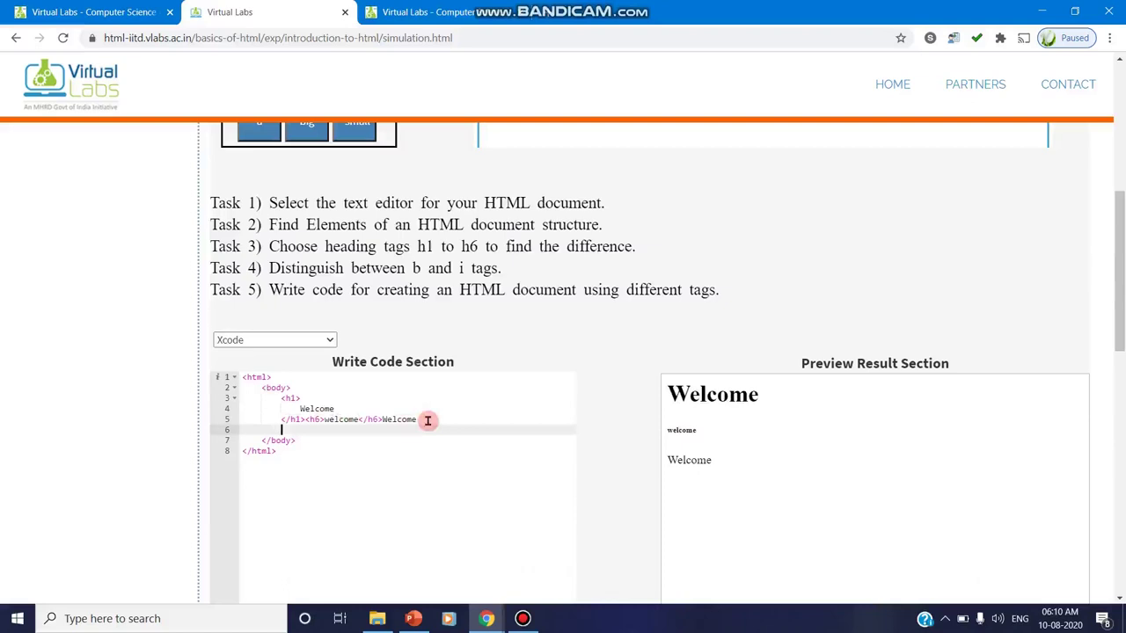
{"action": "type", "text": "<b>"}
{"action": "type", "text": "hai</b>"}
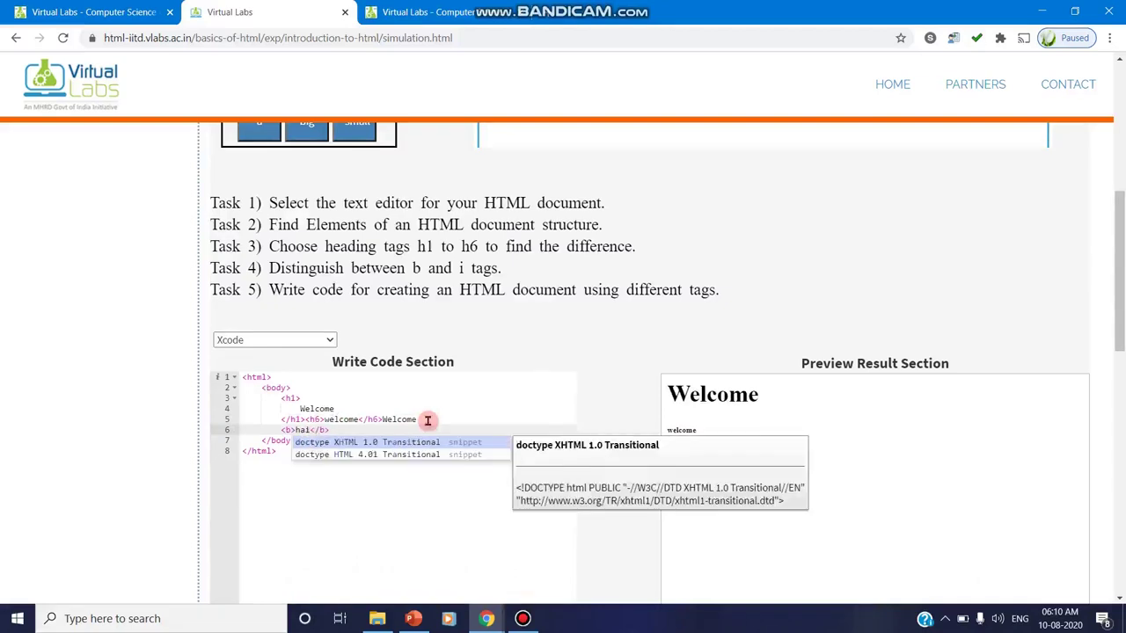
{"action": "left_click", "coordinate": [543, 381]}
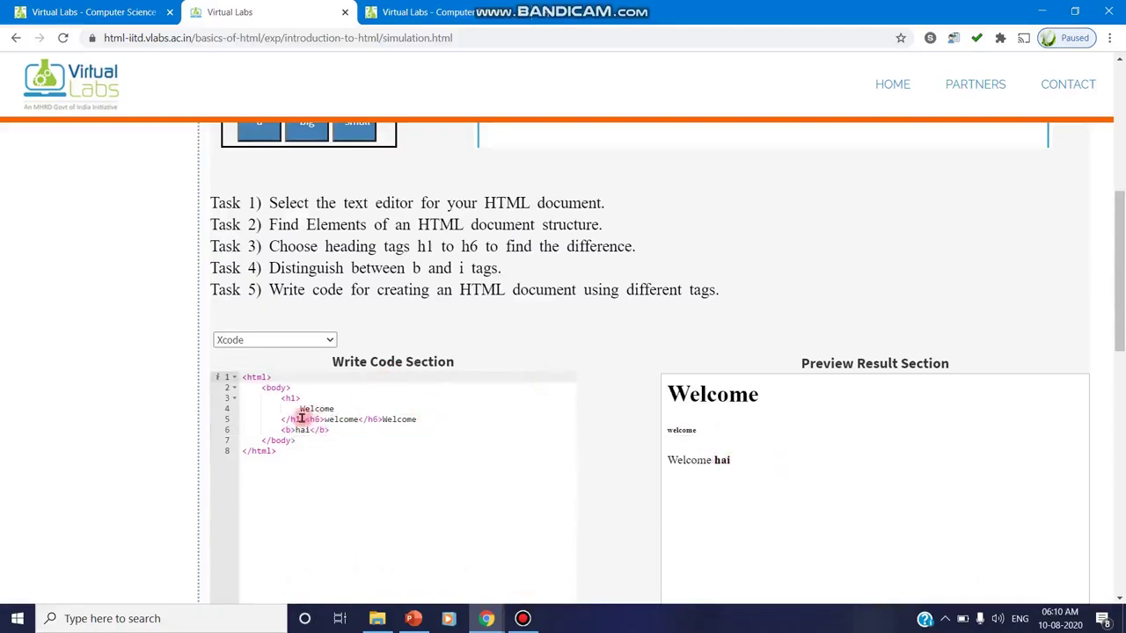
Select all eight lines of the HTML code in the editor.
{"action": "scroll", "coordinate": [316, 247], "scroll_direction": "up", "scroll_amount": 2}
{"action": "scroll", "coordinate": [336, 270], "scroll_direction": "up", "scroll_amount": 3}
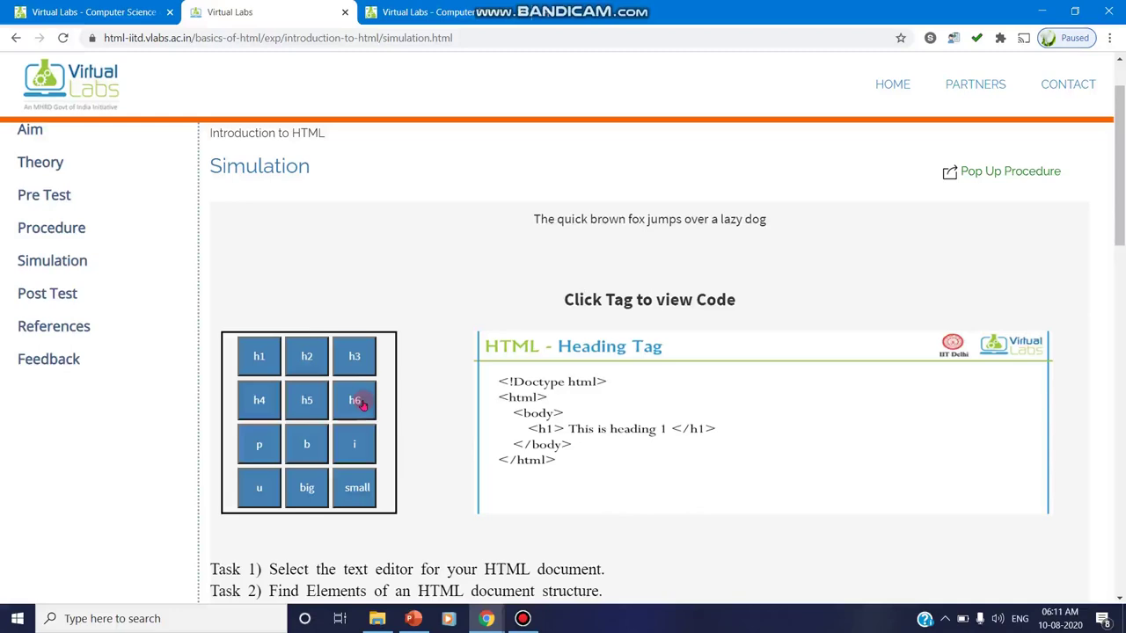
{"action": "scroll", "coordinate": [360, 405], "scroll_direction": "down", "scroll_amount": 4}
{"action": "scroll", "coordinate": [351, 379], "scroll_direction": "down", "scroll_amount": 3}
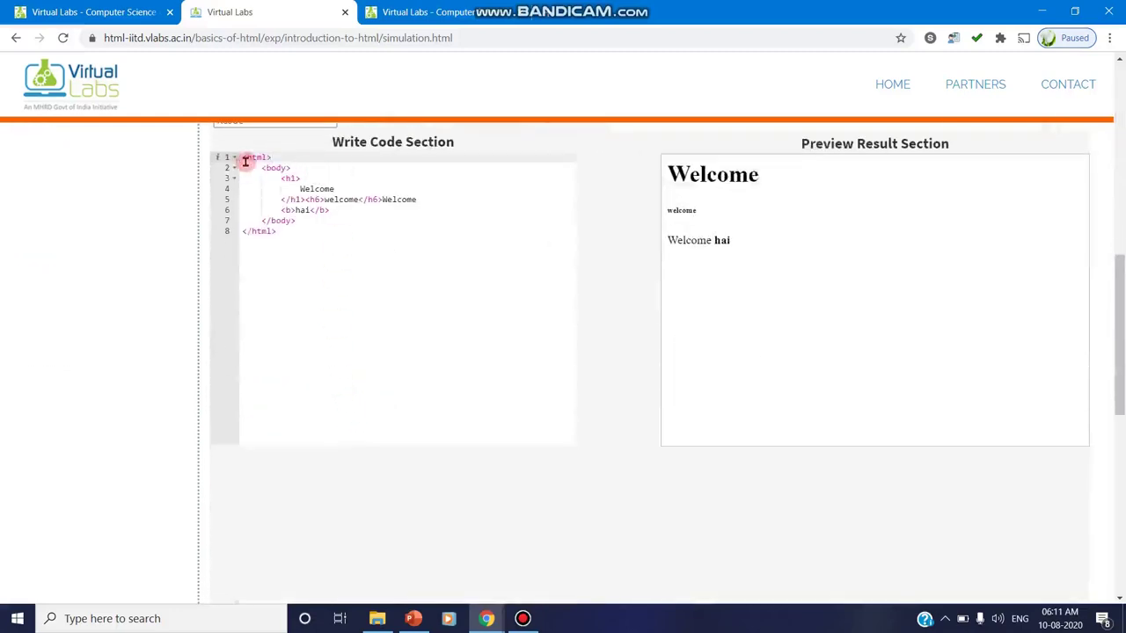
{"action": "left_click_drag", "start_coordinate": [243, 158], "coordinate": [290, 269]}
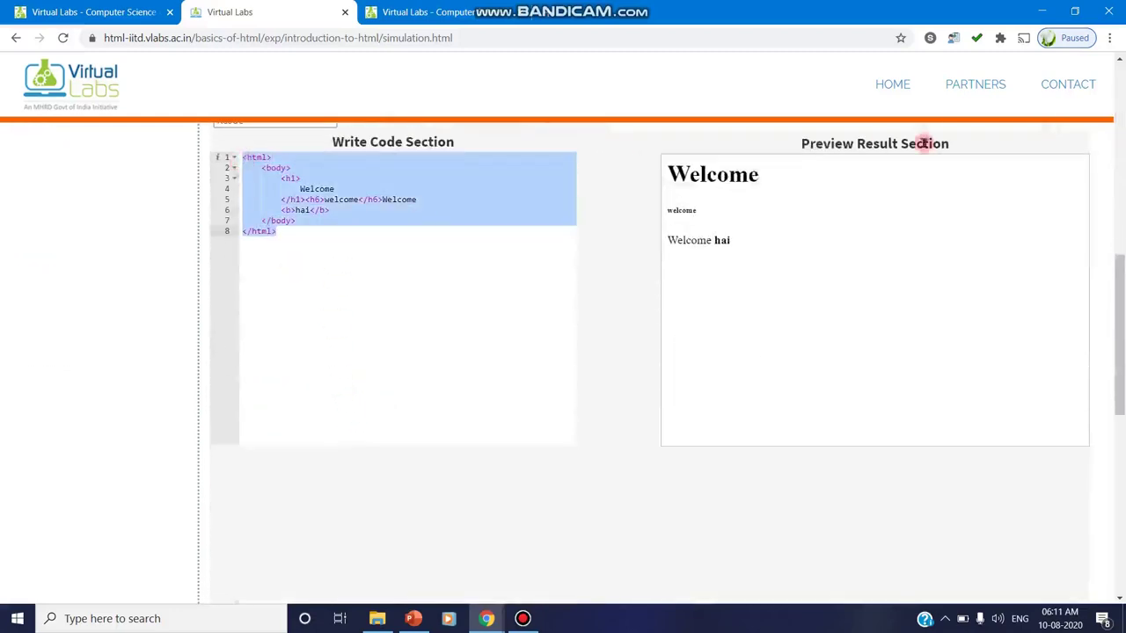
Scroll to the page top and switch to the Computer Science labs tab.
{"action": "scroll", "coordinate": [732, 384], "scroll_direction": "up", "scroll_amount": 4}
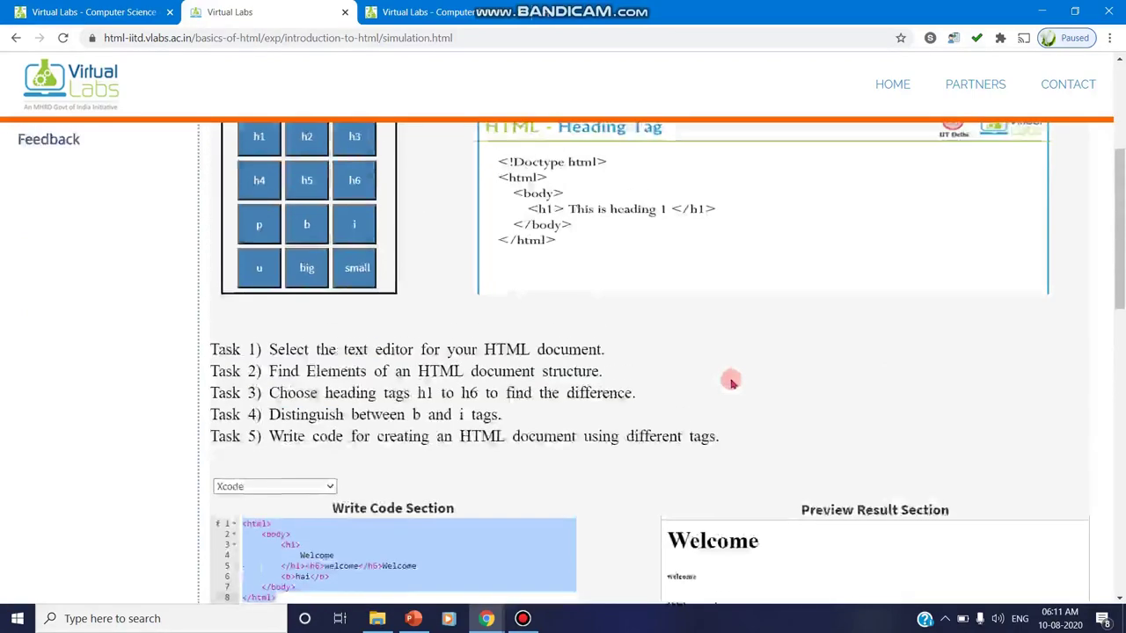
{"action": "scroll", "coordinate": [731, 383], "scroll_direction": "up", "scroll_amount": 3}
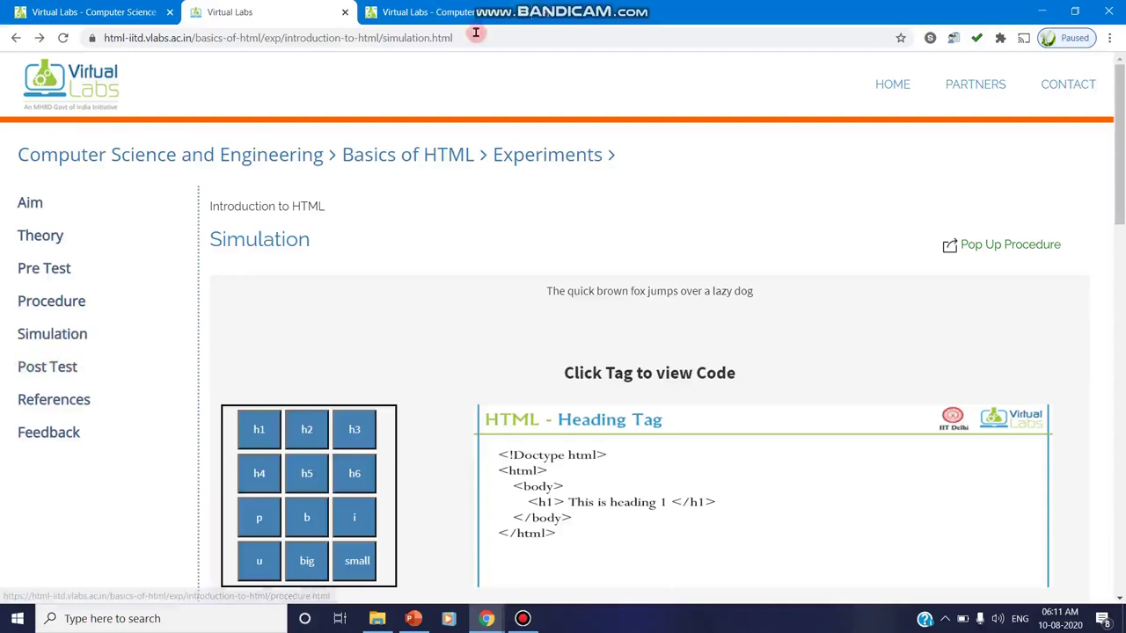
{"action": "left_click", "coordinate": [97, 13]}
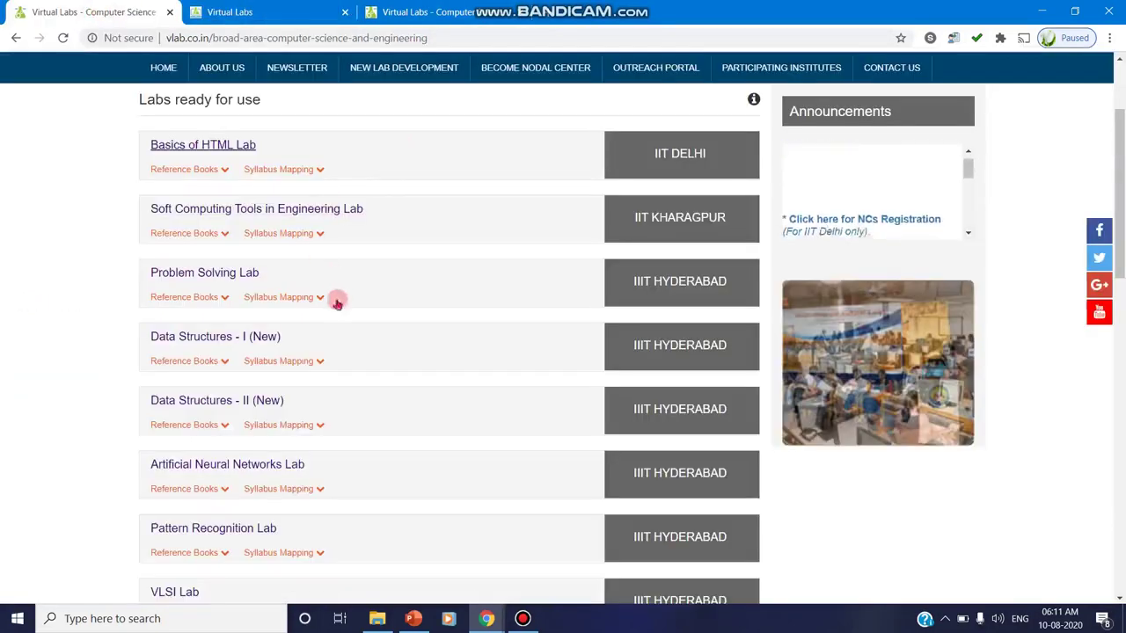
{"action": "scroll", "coordinate": [339, 295], "scroll_direction": "down", "scroll_amount": 4}
{"action": "scroll", "coordinate": [329, 264], "scroll_direction": "up", "scroll_amount": 6}
{"action": "scroll", "coordinate": [327, 261], "scroll_direction": "up", "scroll_amount": 1}
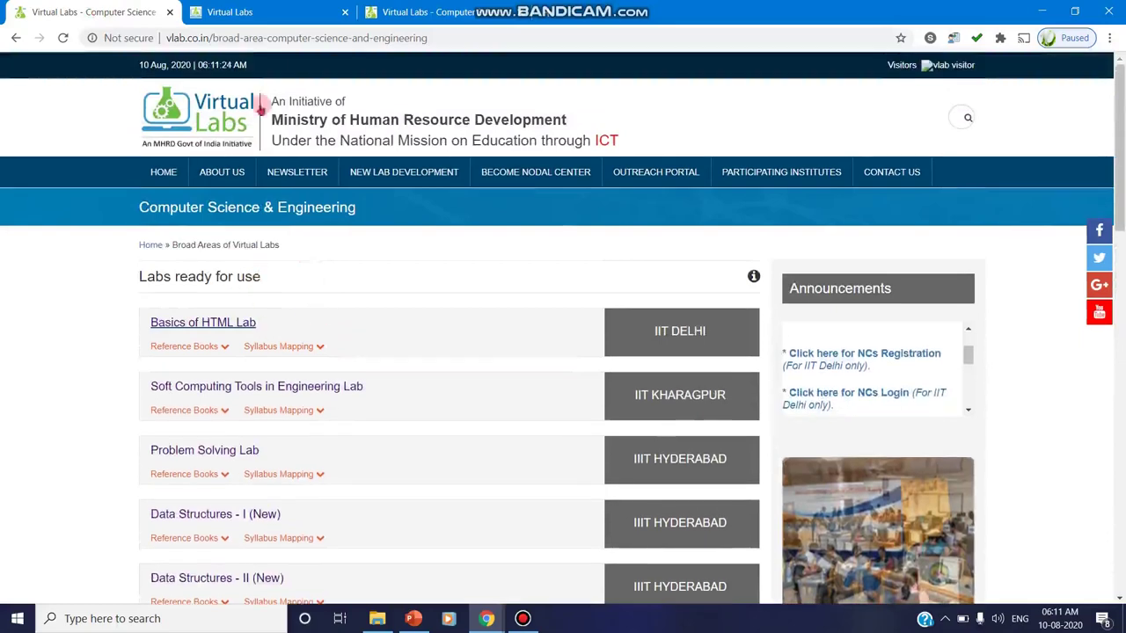
Move between the HTML simulation and CSE list tabs, then reopen Basics of HTML Lab.
{"action": "left_click", "coordinate": [249, 11]}
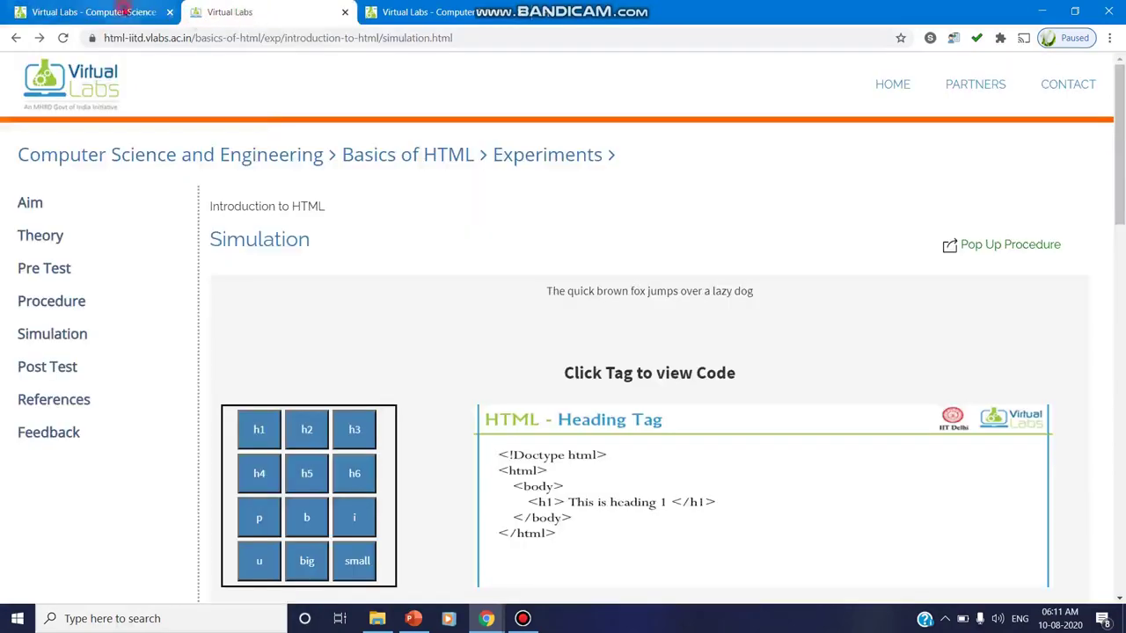
{"action": "left_click", "coordinate": [127, 12]}
{"action": "left_click", "coordinate": [319, 18]}
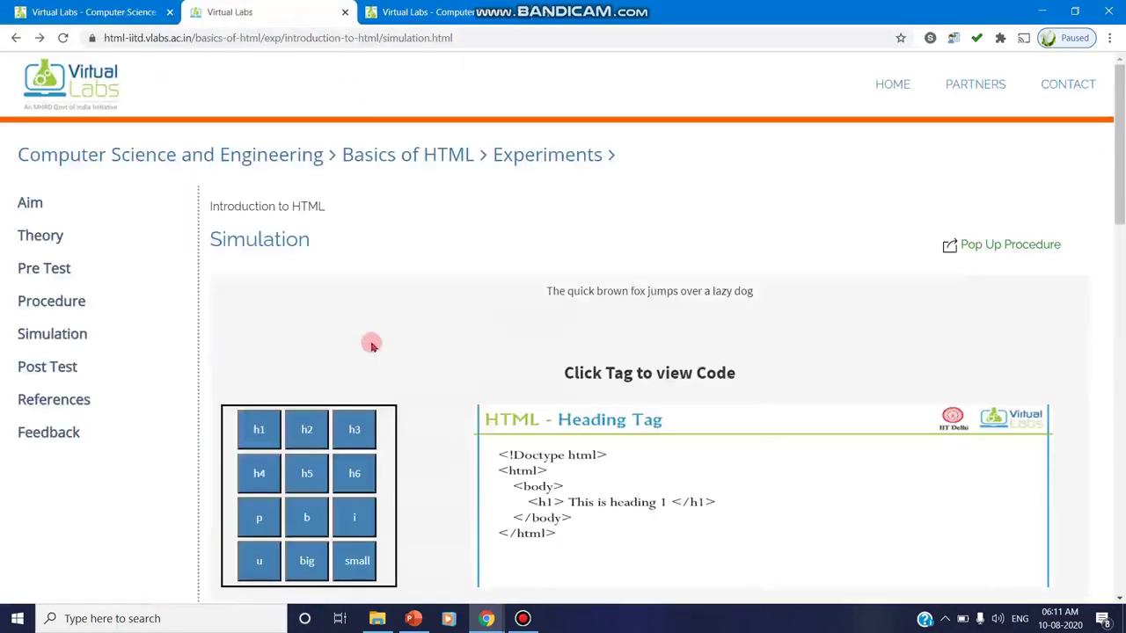
{"action": "scroll", "coordinate": [368, 340], "scroll_direction": "down", "scroll_amount": 2}
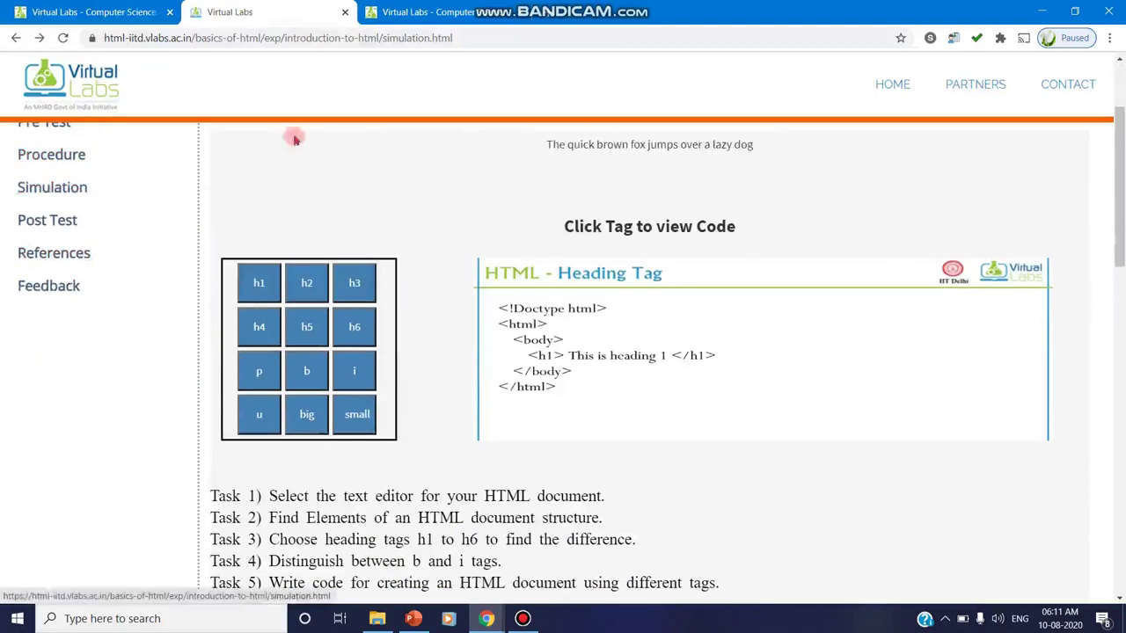
{"action": "left_click", "coordinate": [432, 13]}
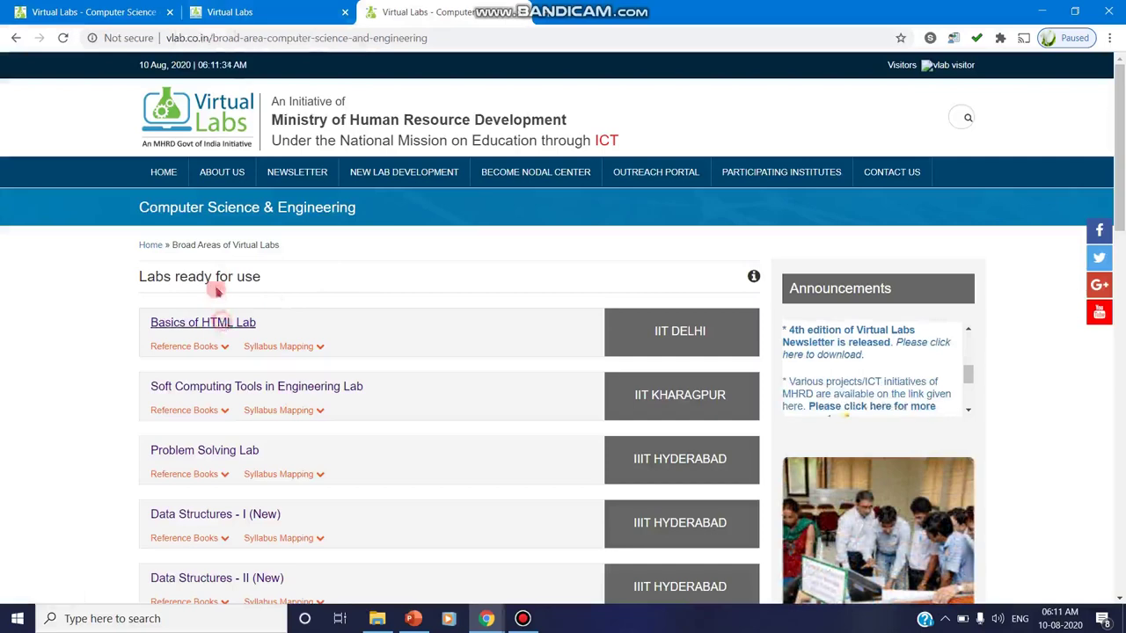
{"action": "left_click", "coordinate": [211, 322]}
From the experiments list, open Creating Tables in HTML and its Simulation page.
{"action": "left_click", "coordinate": [145, 267]}
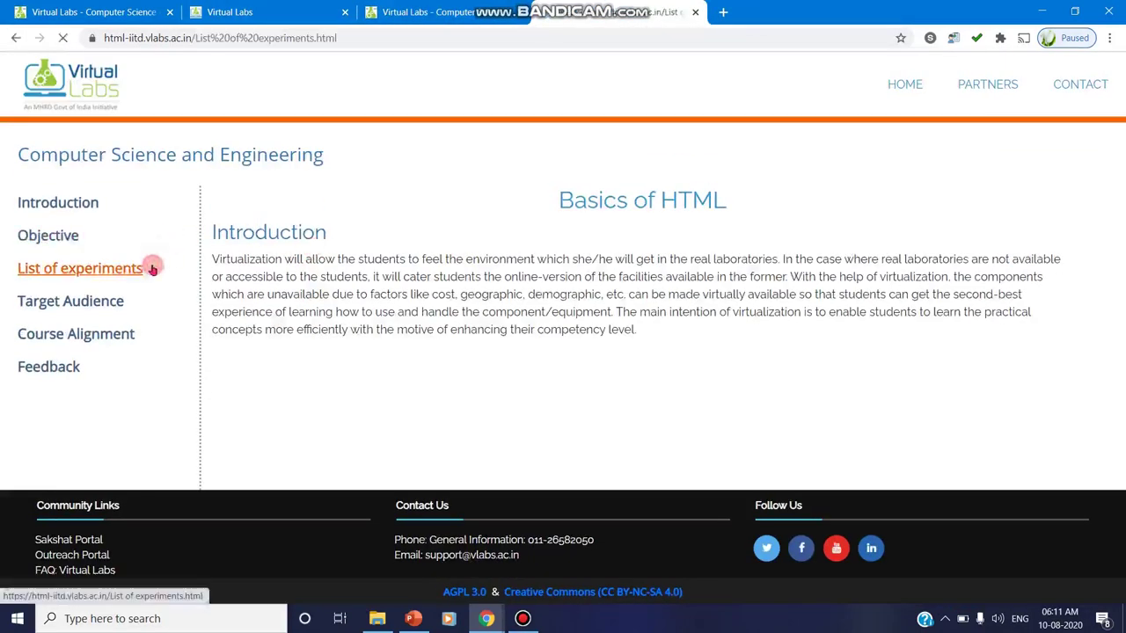
{"action": "left_click", "coordinate": [352, 364]}
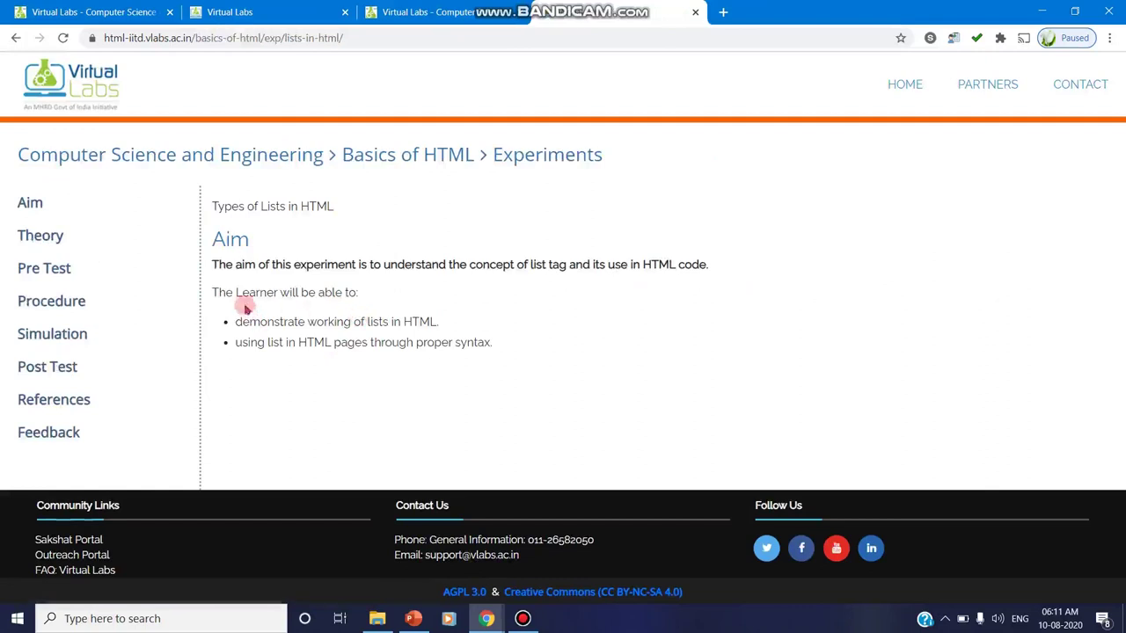
{"action": "left_click", "coordinate": [17, 40]}
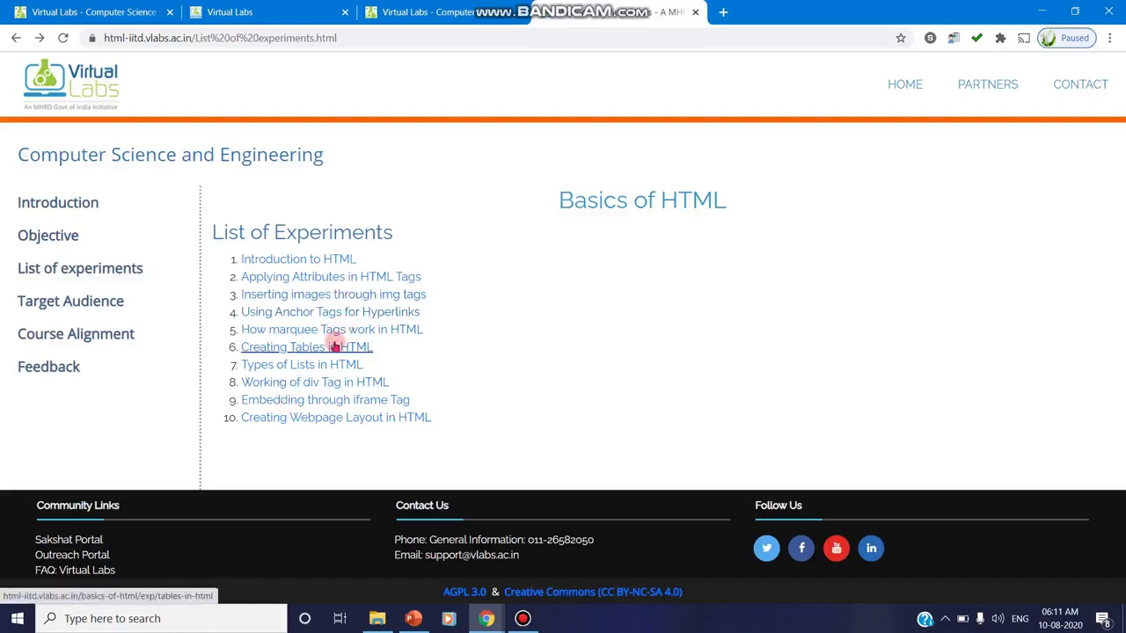
{"action": "left_click", "coordinate": [335, 345]}
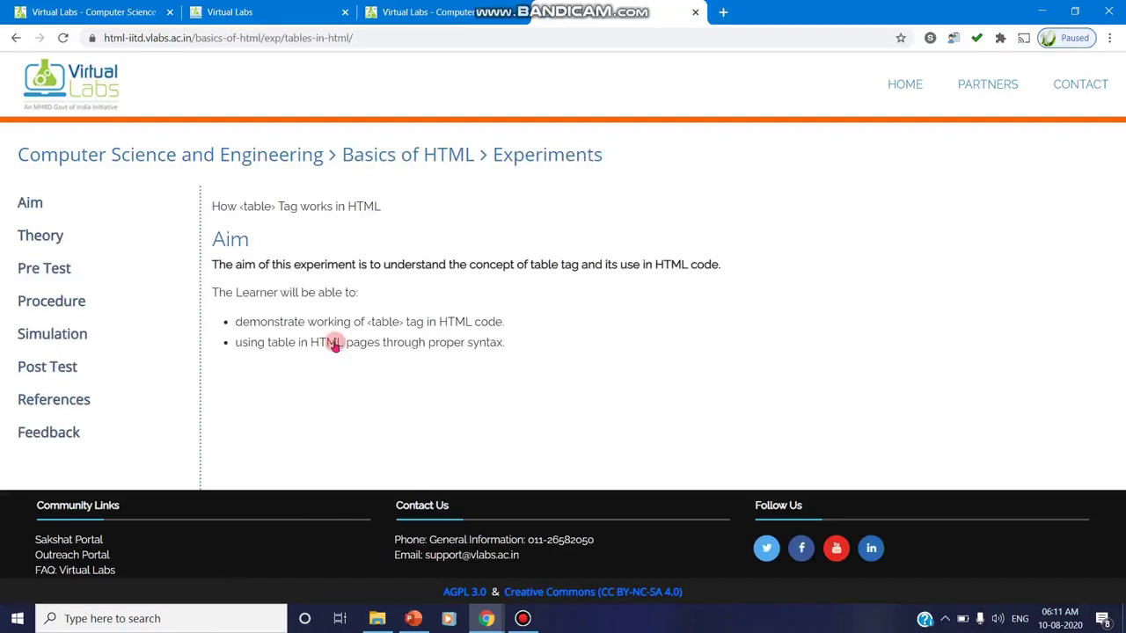
{"action": "left_click", "coordinate": [82, 324]}
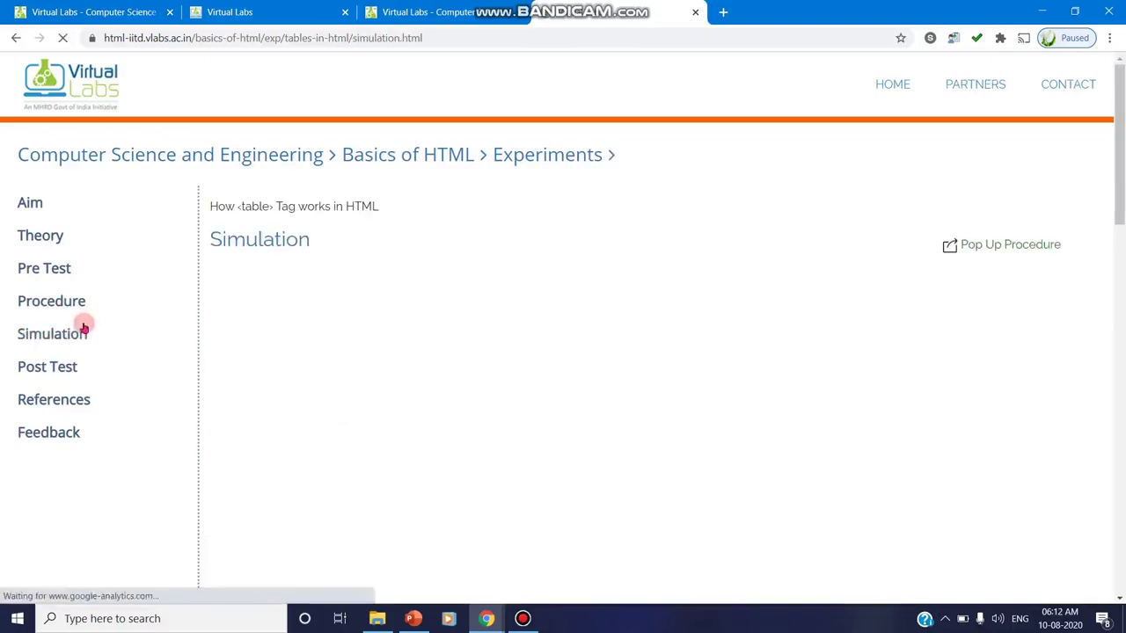
Enter 2 rows and 2 columns, align the table right, and choose a purple background.
{"action": "scroll", "coordinate": [362, 378], "scroll_direction": "down", "scroll_amount": 3}
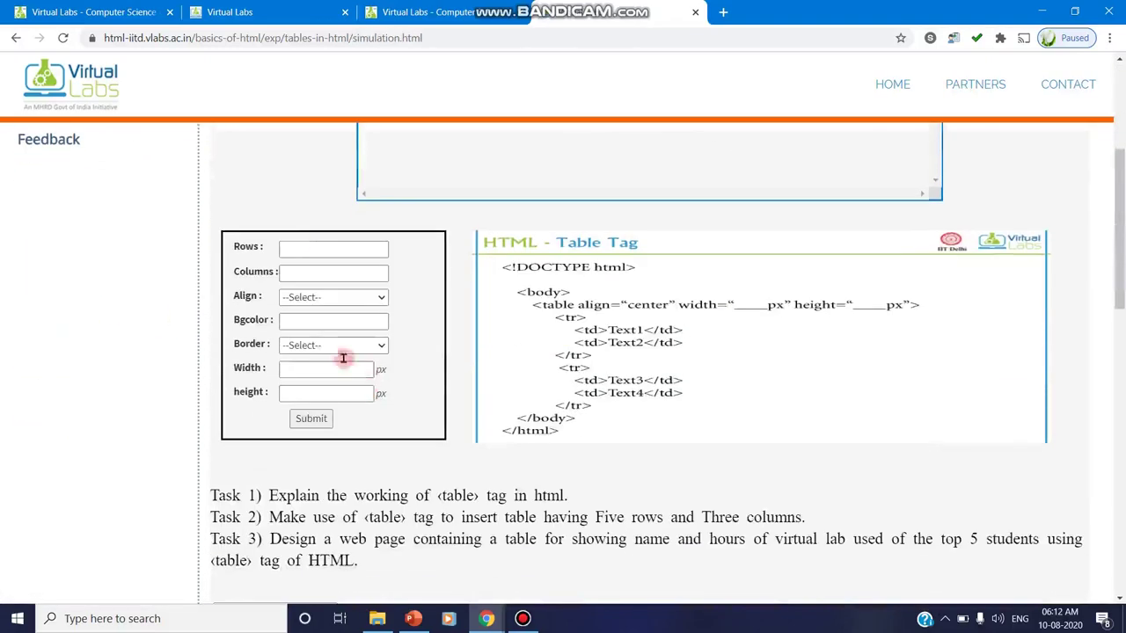
{"action": "left_click", "coordinate": [300, 250]}
{"action": "type", "text": "2"}
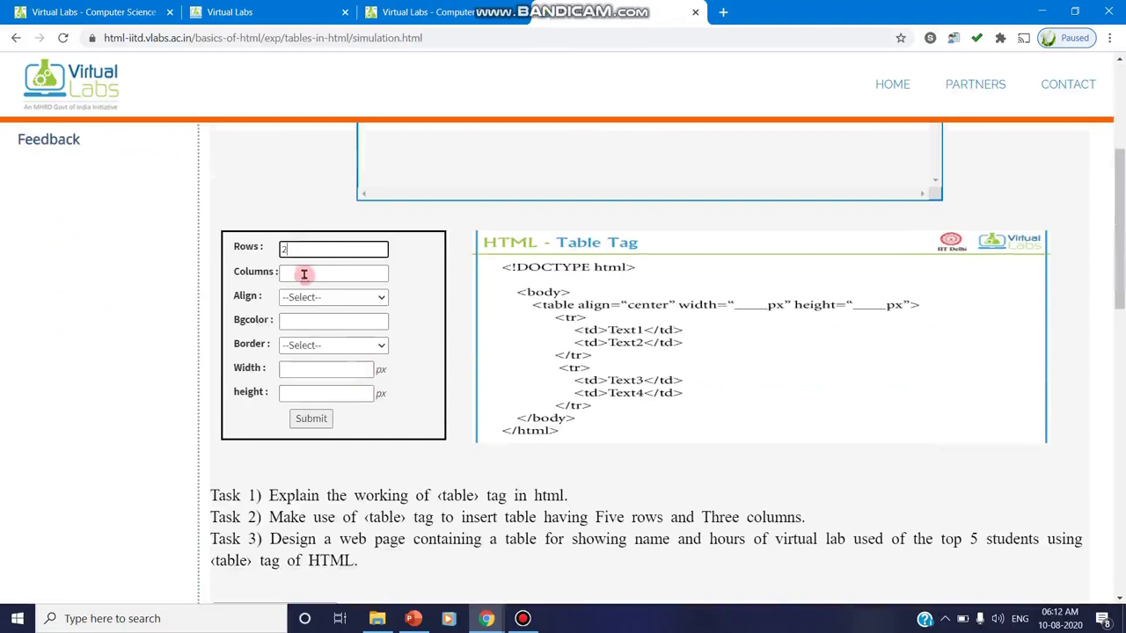
{"action": "left_click", "coordinate": [304, 275]}
{"action": "type", "text": "2"}
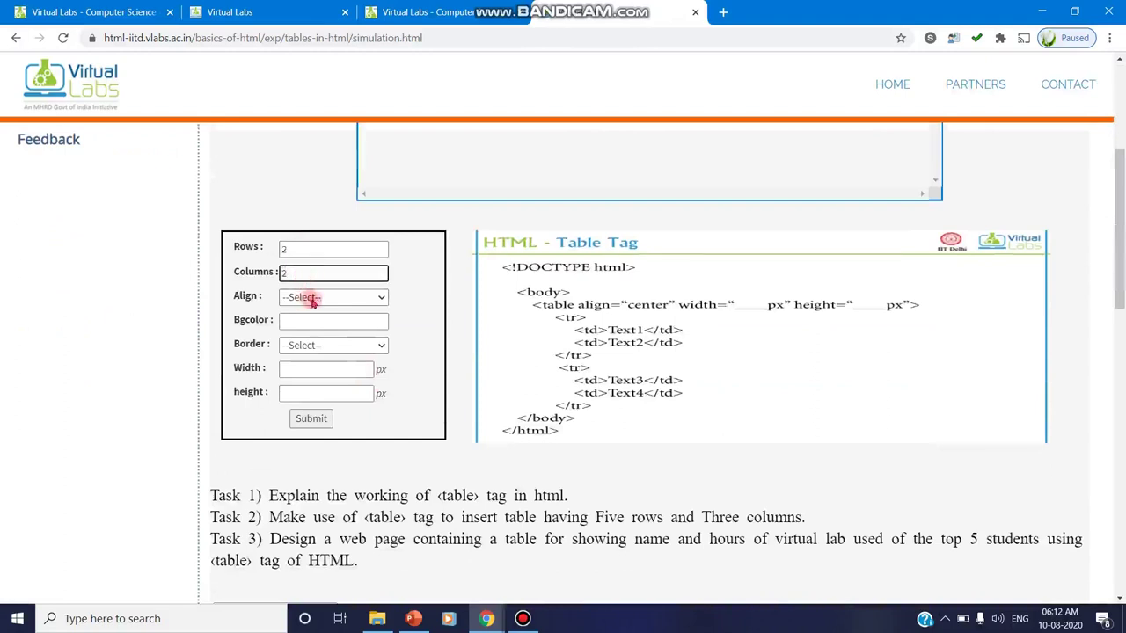
{"action": "left_click", "coordinate": [314, 298]}
{"action": "left_click", "coordinate": [314, 347]}
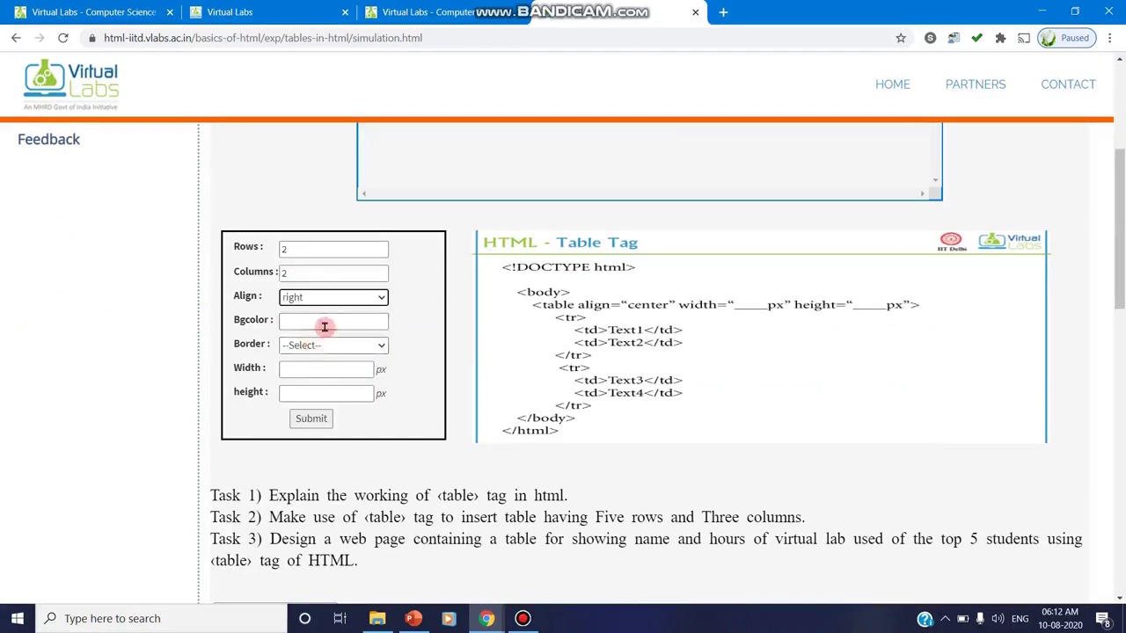
{"action": "left_click", "coordinate": [325, 325]}
{"action": "left_click", "coordinate": [321, 379]}
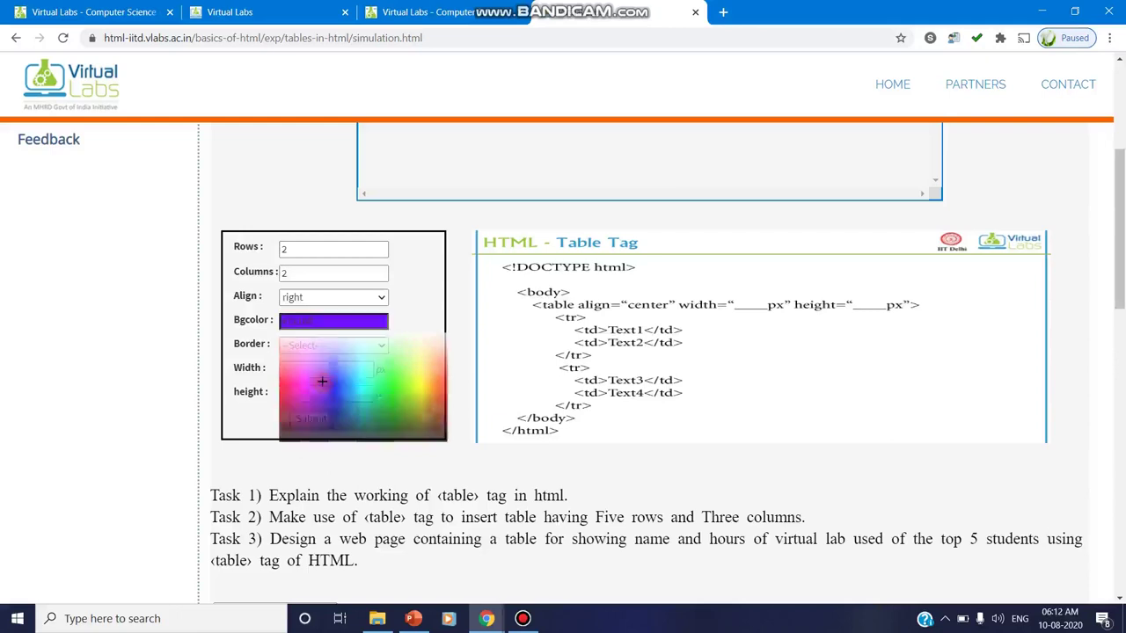
Add a 3px solid black border, set width and height to 300, and submit.
{"action": "left_click", "coordinate": [321, 347]}
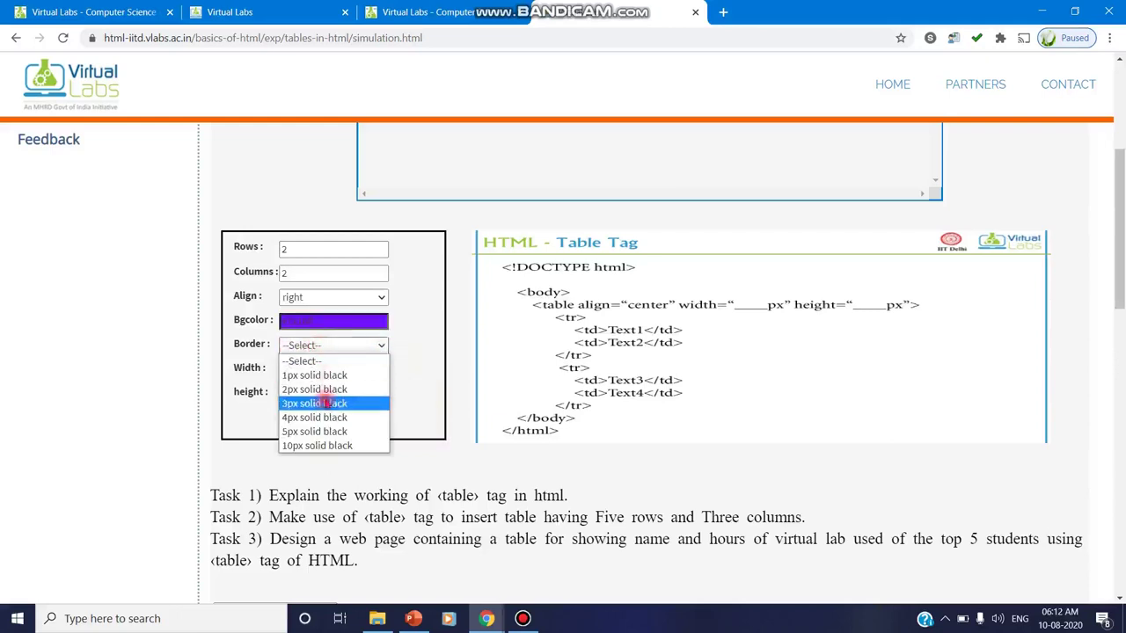
{"action": "left_click", "coordinate": [299, 397]}
{"action": "left_click", "coordinate": [349, 370]}
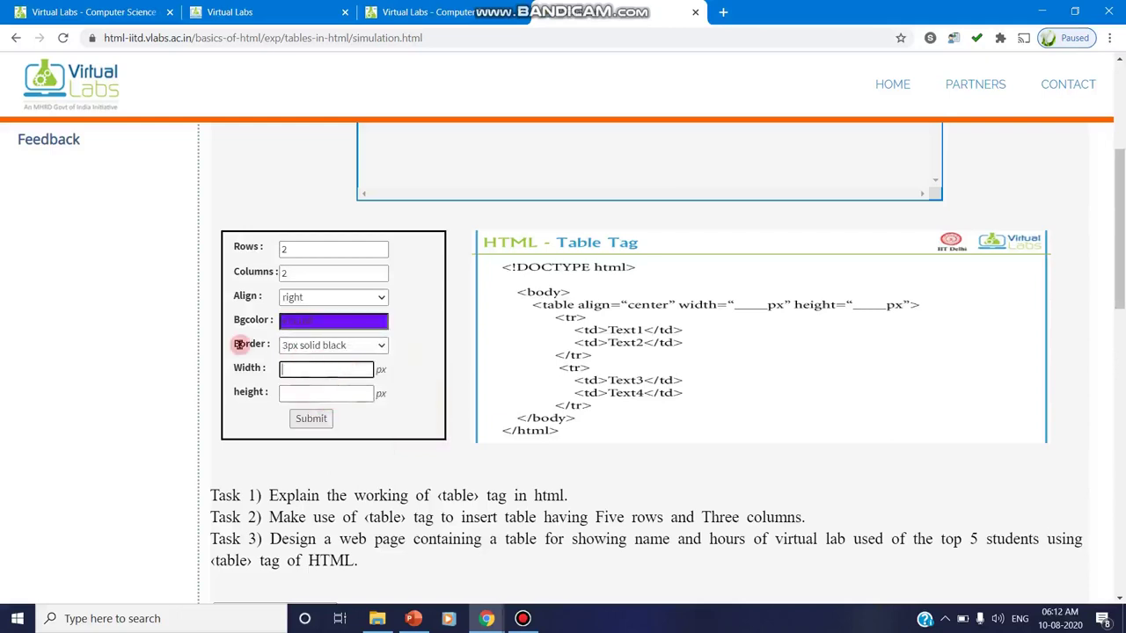
{"action": "type", "text": "300"}
{"action": "left_click", "coordinate": [299, 392]}
{"action": "type", "text": "3"}
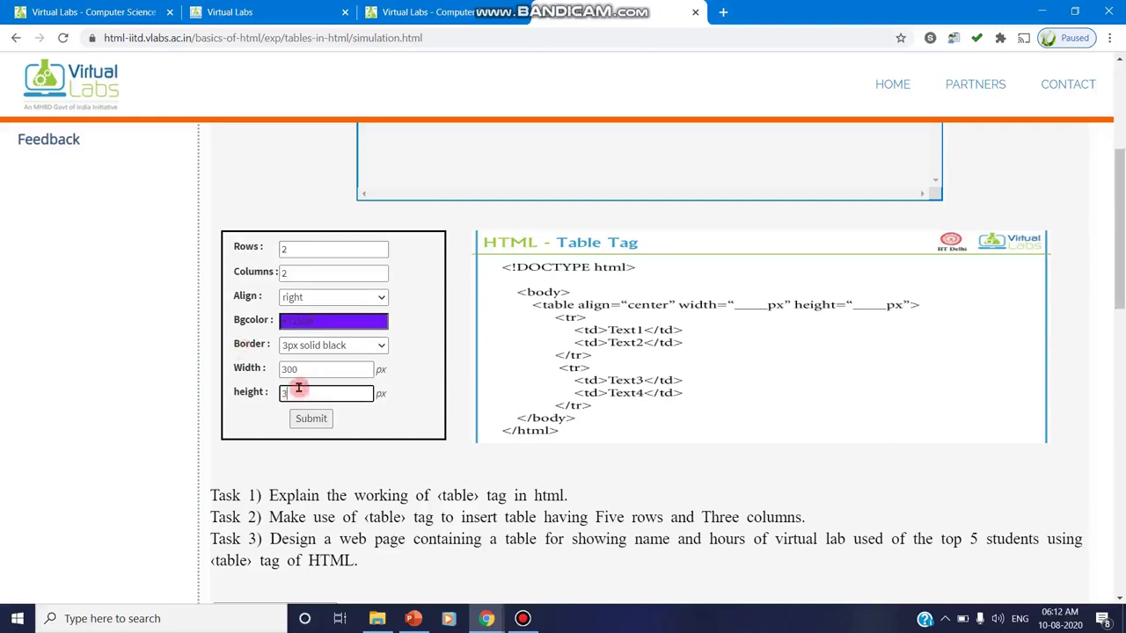
{"action": "type", "text": "00"}
{"action": "left_click", "coordinate": [311, 419]}
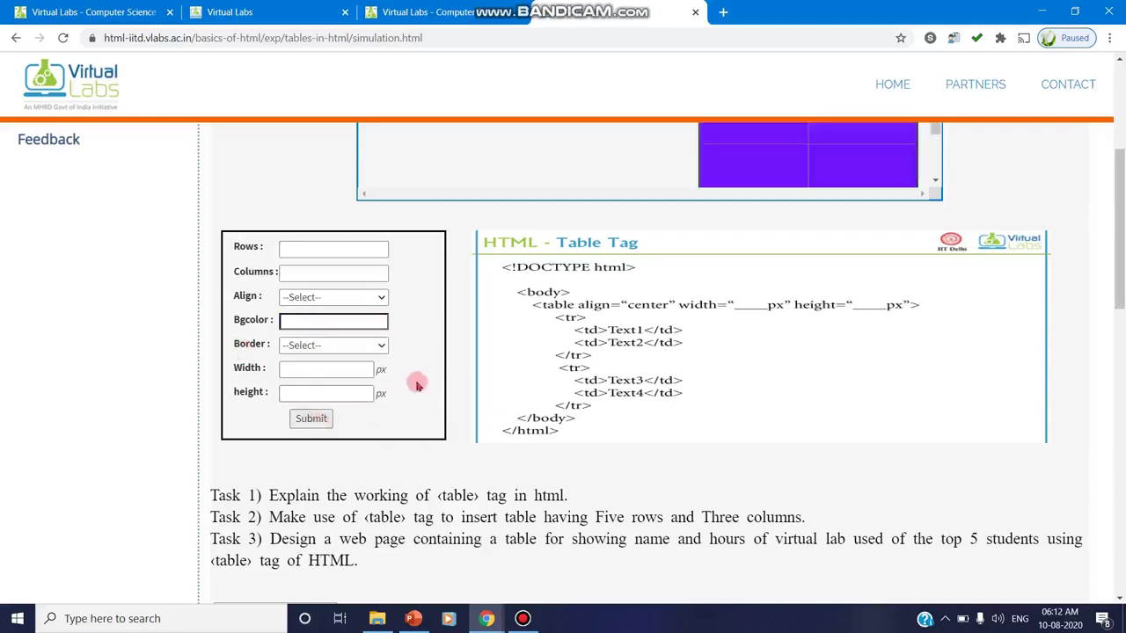
{"action": "scroll", "coordinate": [616, 391], "scroll_direction": "up", "scroll_amount": 3}
{"action": "left_click_drag", "start_coordinate": [936, 284], "coordinate": [936, 332]}
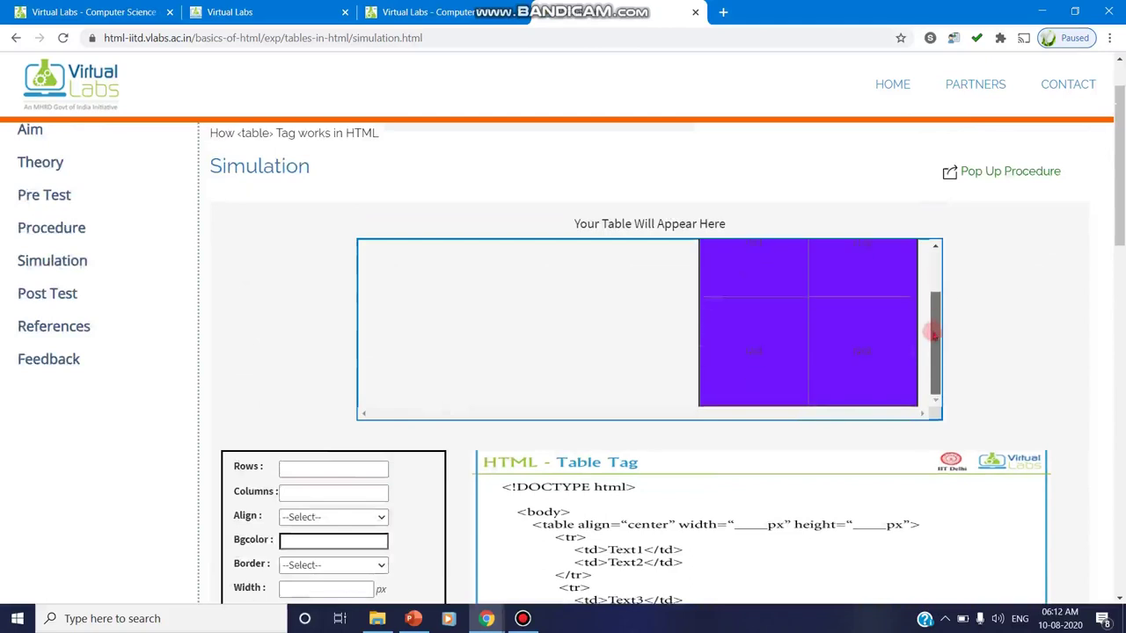
{"action": "left_click_drag", "start_coordinate": [936, 332], "coordinate": [936, 284]}
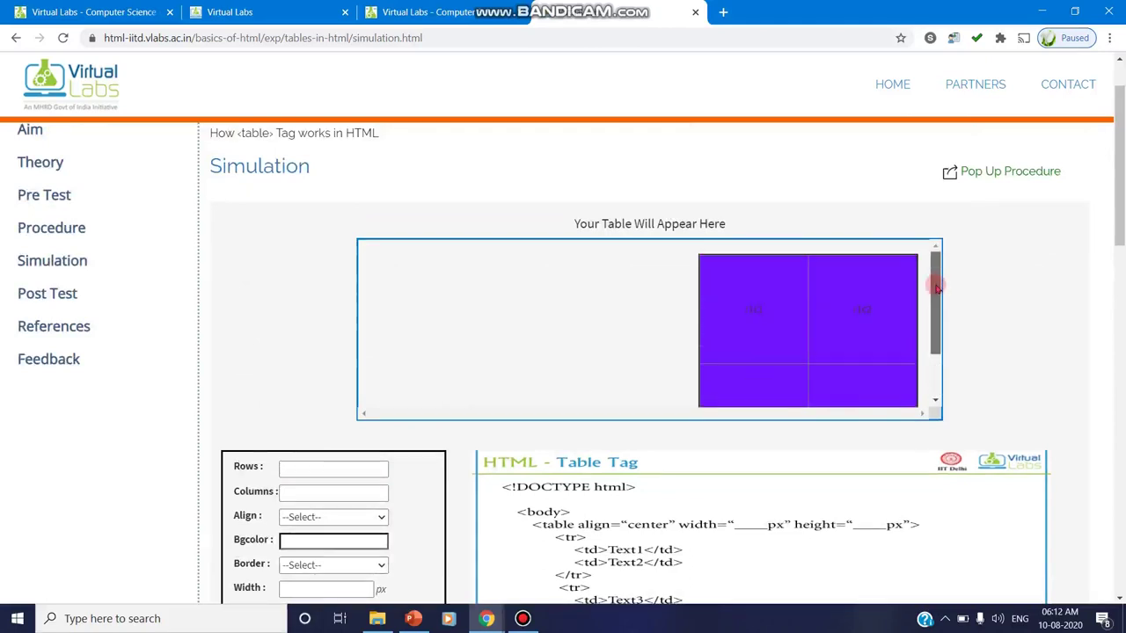
{"action": "scroll", "coordinate": [923, 290], "scroll_direction": "down", "scroll_amount": 1}
{"action": "scroll", "coordinate": [1038, 327], "scroll_direction": "down", "scroll_amount": 3}
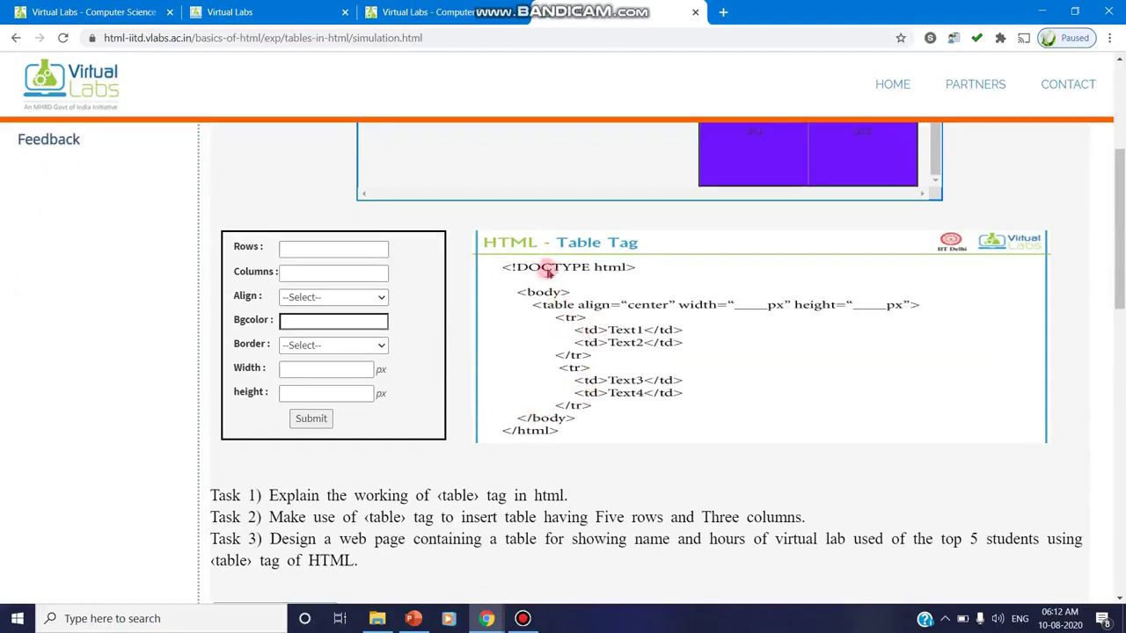
{"action": "scroll", "coordinate": [547, 273], "scroll_direction": "down", "scroll_amount": 3}
{"action": "scroll", "coordinate": [572, 185], "scroll_direction": "up", "scroll_amount": 1}
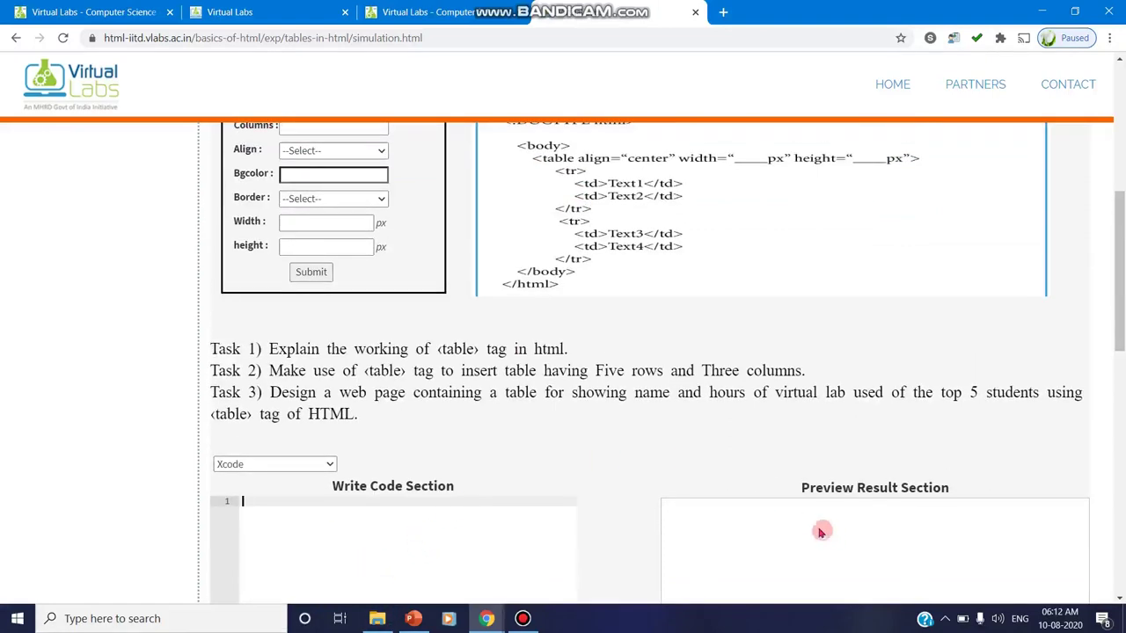
{"action": "scroll", "coordinate": [721, 464], "scroll_direction": "up", "scroll_amount": 3}
Glance at the Introduction to HTML tab, then scroll through the Virtual Labs lab list.
{"action": "left_click", "coordinate": [315, 7]}
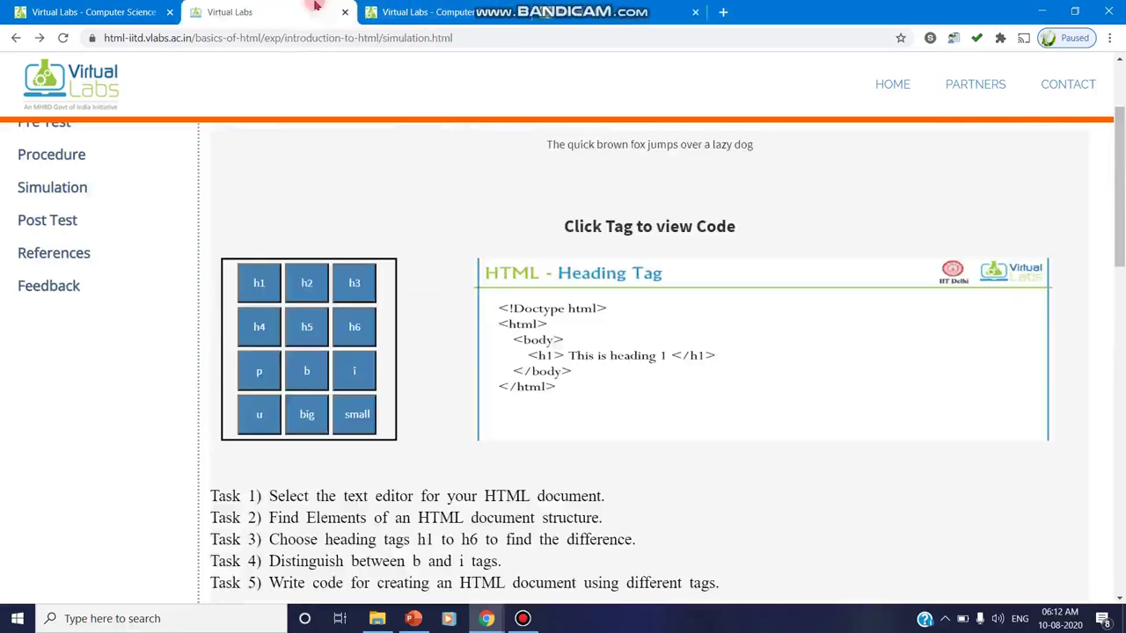
{"action": "scroll", "coordinate": [234, 173], "scroll_direction": "up", "scroll_amount": 2}
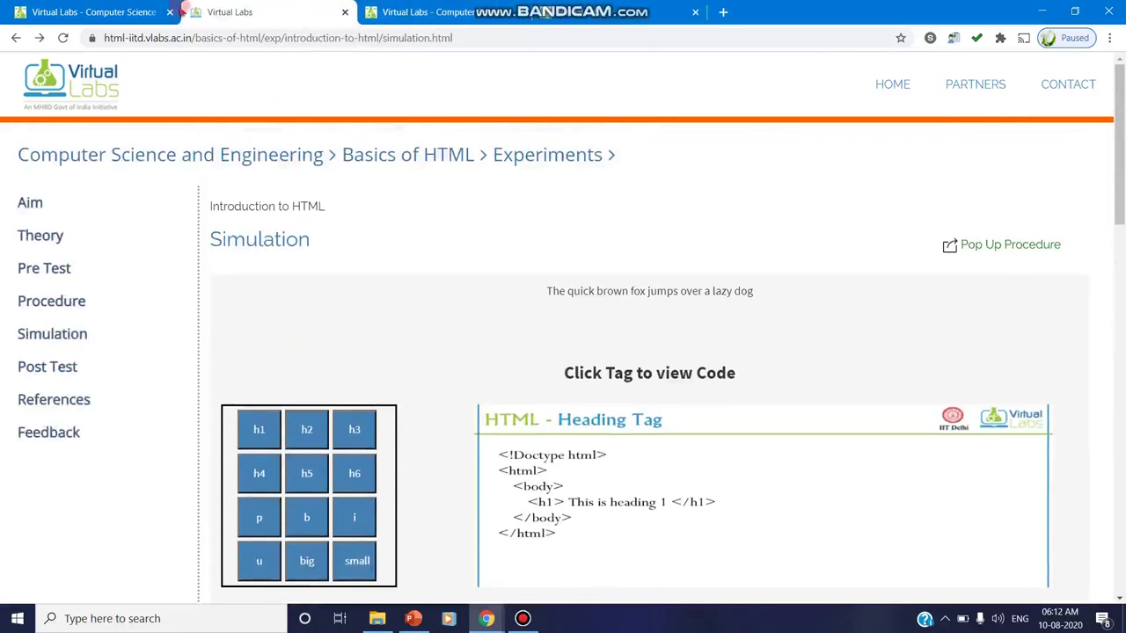
{"action": "left_click", "coordinate": [88, 8]}
{"action": "scroll", "coordinate": [247, 444], "scroll_direction": "down", "scroll_amount": 5}
{"action": "scroll", "coordinate": [276, 459], "scroll_direction": "down", "scroll_amount": 5}
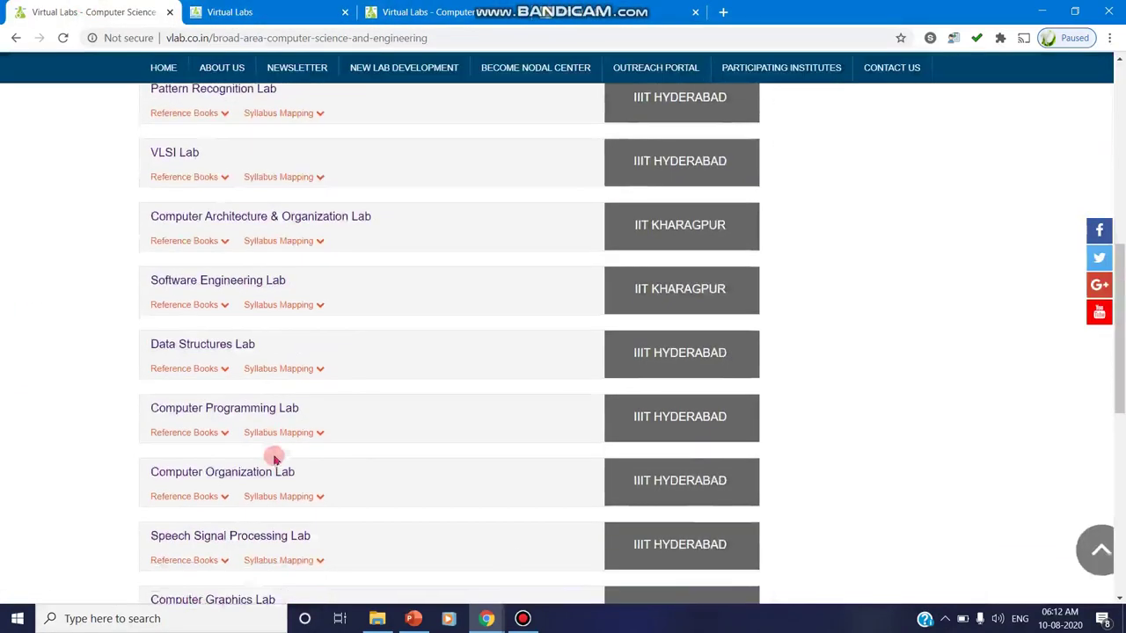
{"action": "scroll", "coordinate": [269, 475], "scroll_direction": "down", "scroll_amount": 2}
{"action": "scroll", "coordinate": [264, 479], "scroll_direction": "down", "scroll_amount": 3}
{"action": "scroll", "coordinate": [263, 477], "scroll_direction": "down", "scroll_amount": 3}
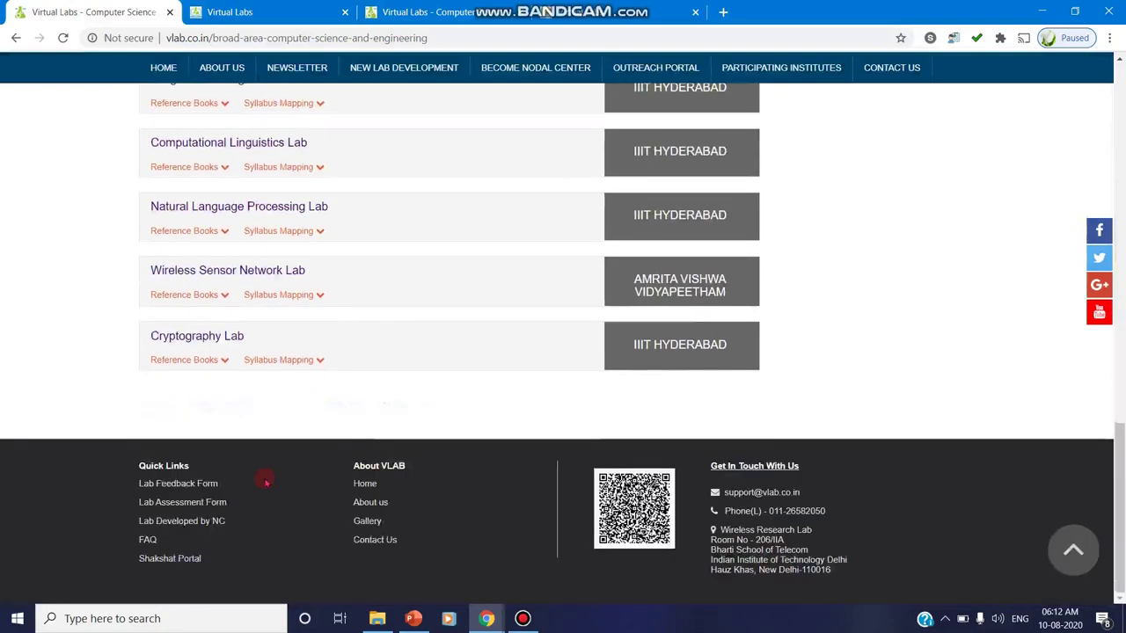
{"action": "scroll", "coordinate": [264, 387], "scroll_direction": "up", "scroll_amount": 1}
{"action": "scroll", "coordinate": [251, 285], "scroll_direction": "up", "scroll_amount": 2}
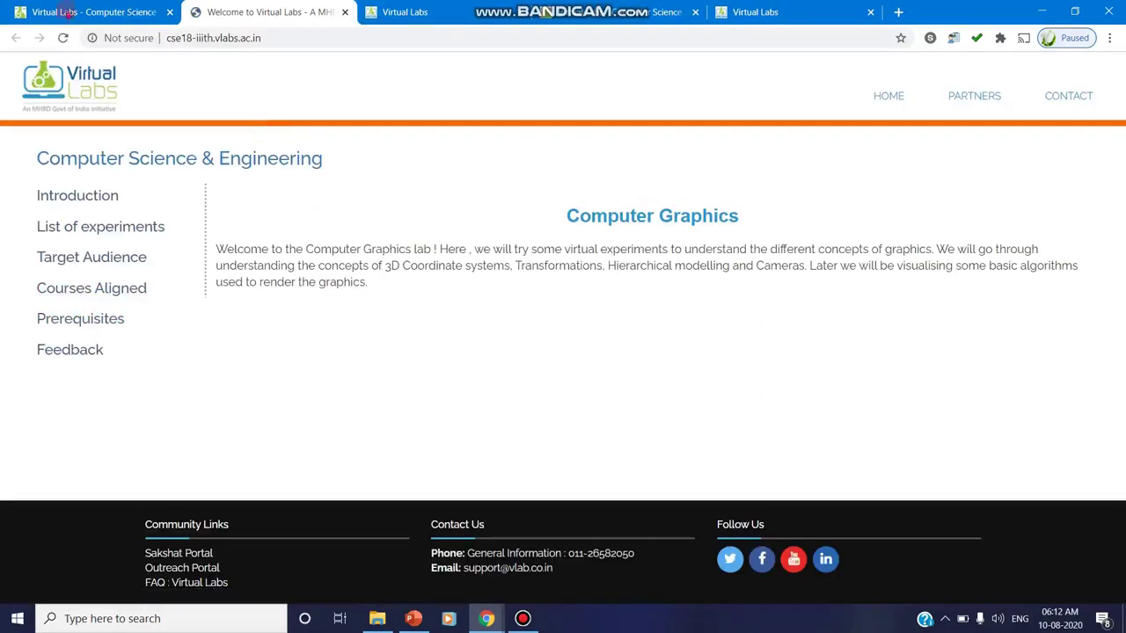
Open the Image Processing Lab from the Virtual Labs lab list in a new tab.
{"action": "left_click", "coordinate": [140, 5]}
{"action": "scroll", "coordinate": [233, 307], "scroll_direction": "down", "scroll_amount": 2}
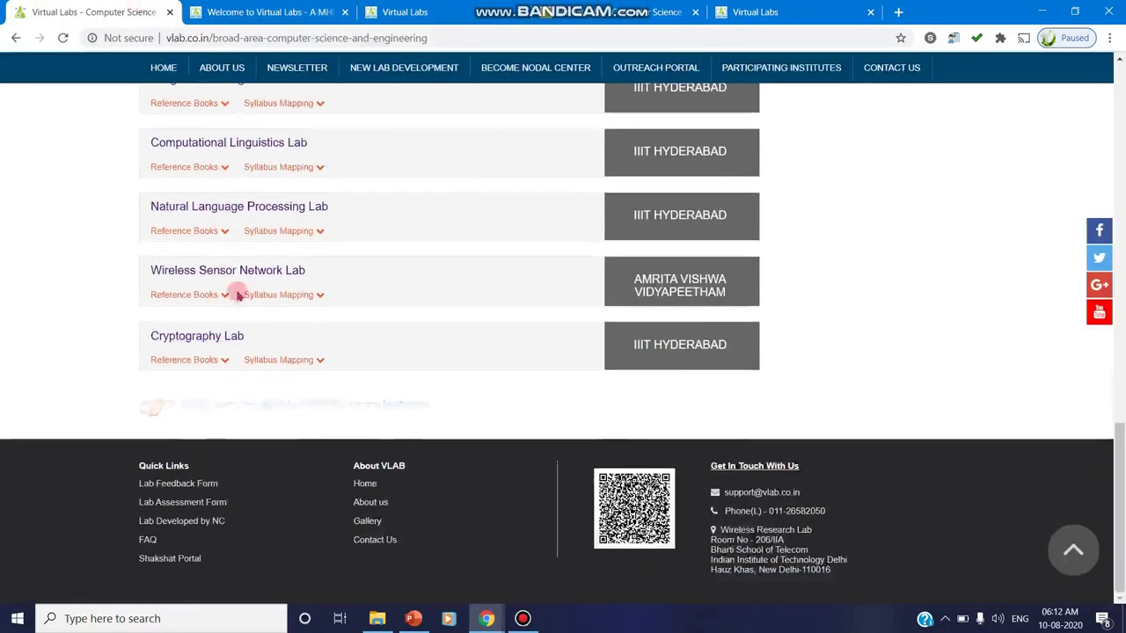
{"action": "scroll", "coordinate": [261, 189], "scroll_direction": "up", "scroll_amount": 2}
{"action": "scroll", "coordinate": [261, 192], "scroll_direction": "up", "scroll_amount": 2}
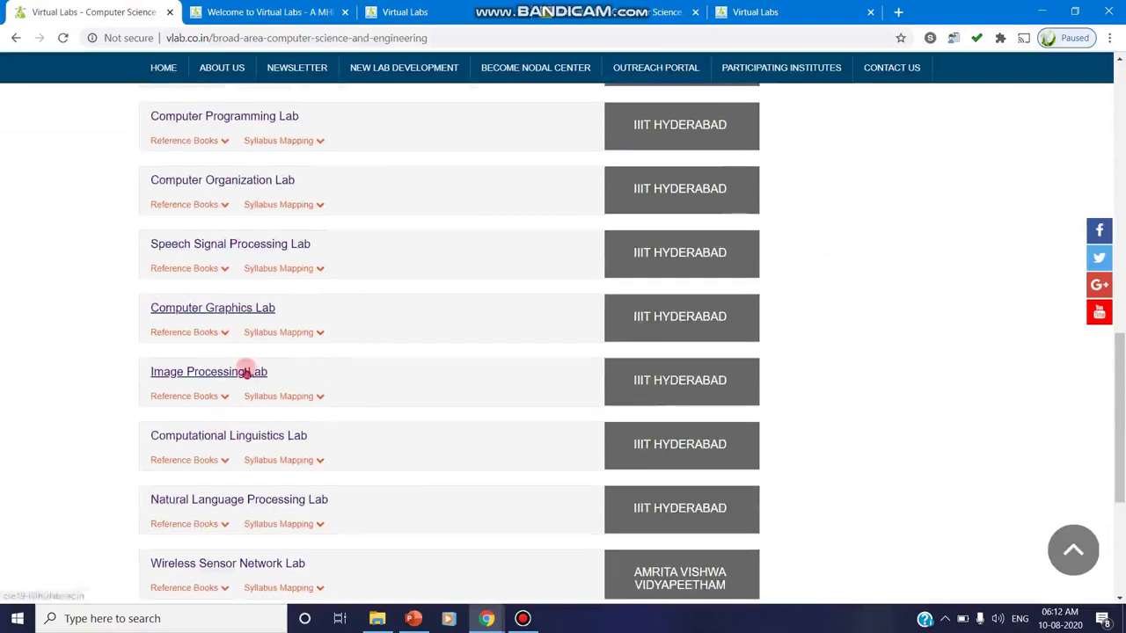
{"action": "left_click", "coordinate": [244, 369]}
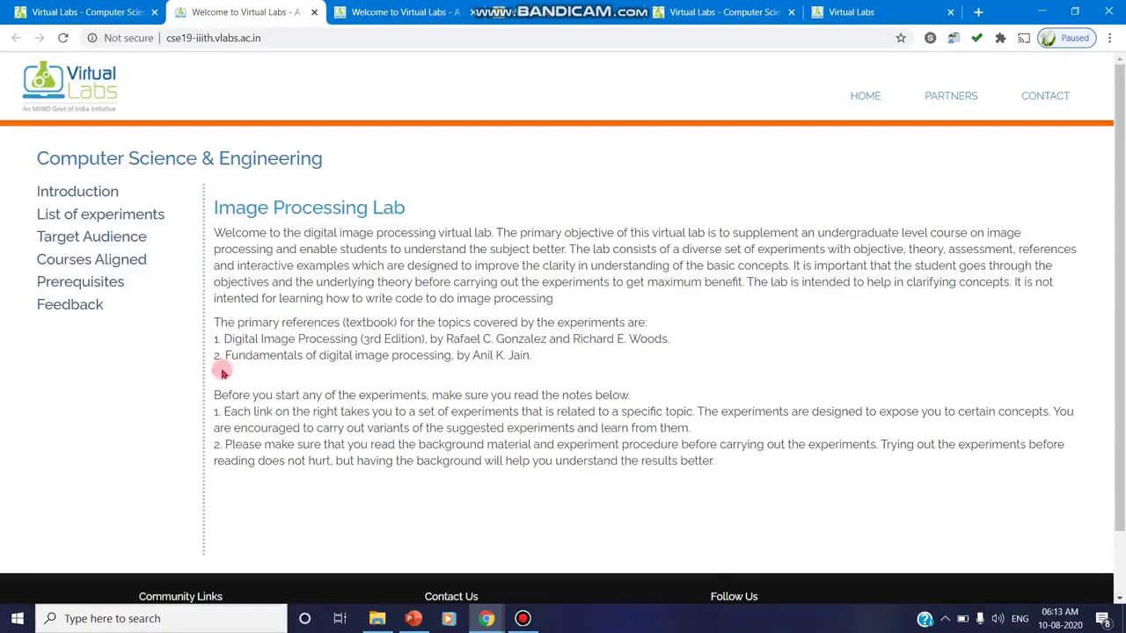
Choose Color Image Processing from the list of experiments and show its Experiment simulation.
{"action": "scroll", "coordinate": [222, 367], "scroll_direction": "down", "scroll_amount": 2}
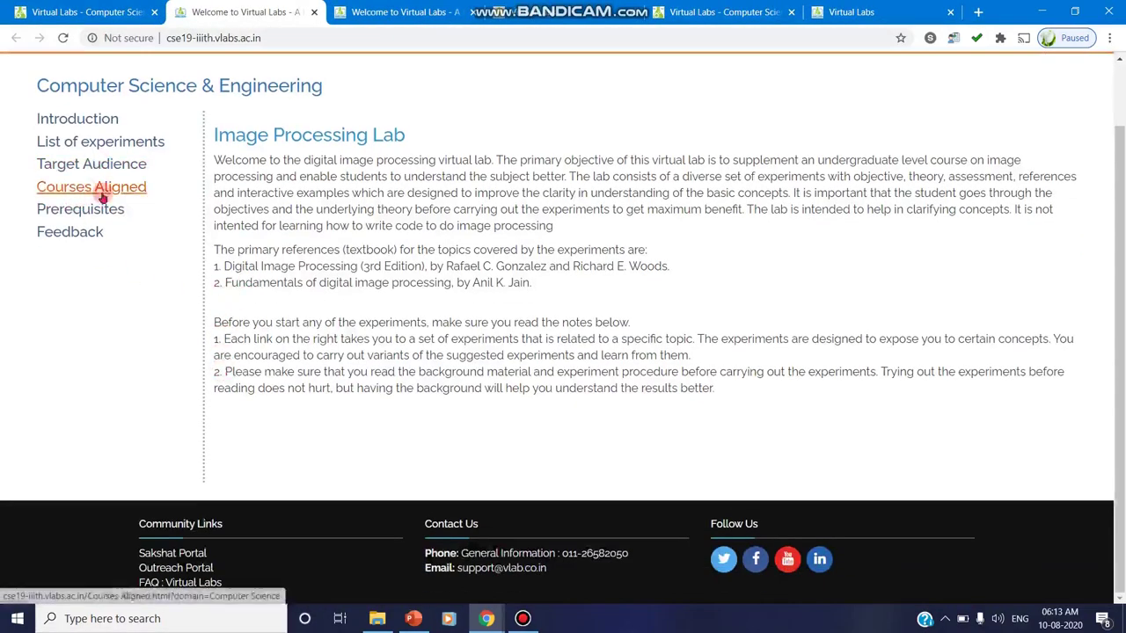
{"action": "left_click", "coordinate": [113, 143]}
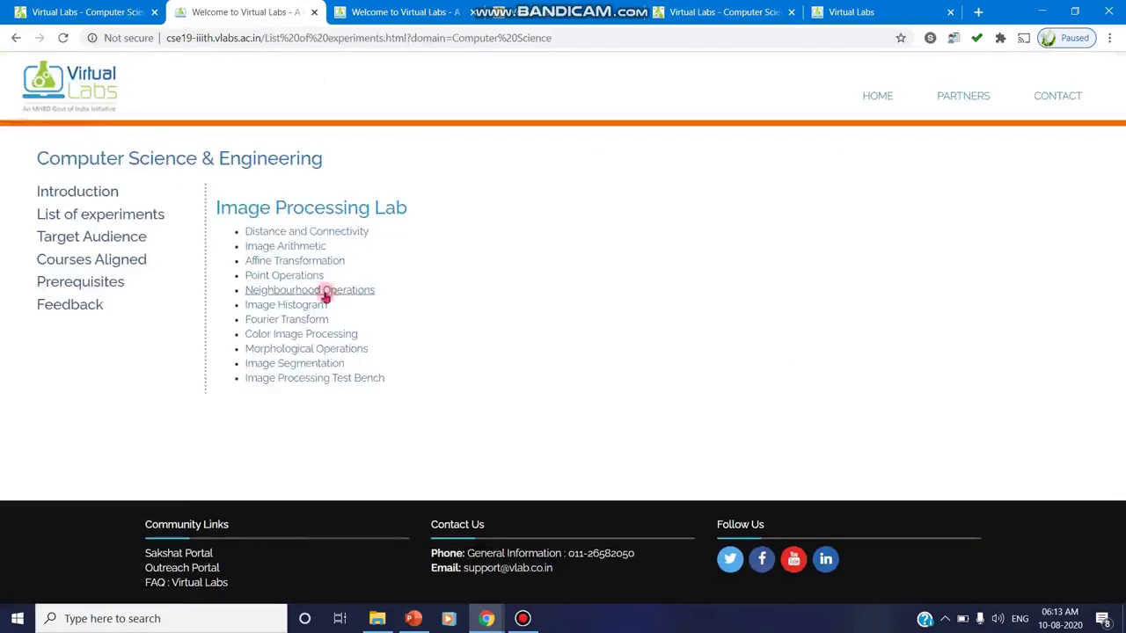
{"action": "left_click", "coordinate": [282, 337]}
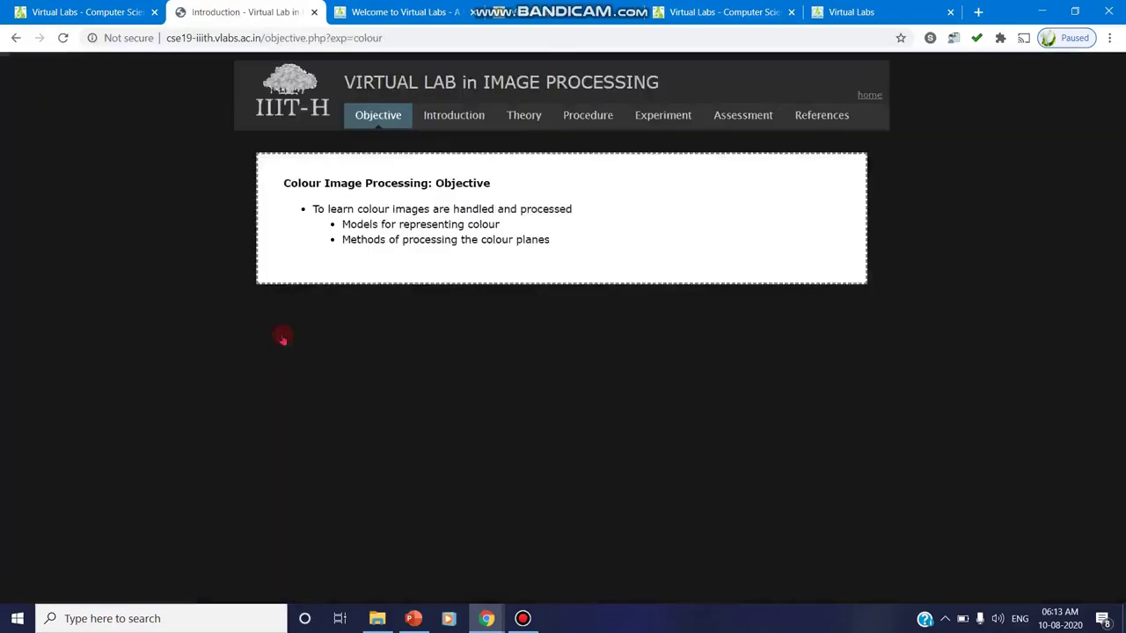
{"action": "left_click", "coordinate": [665, 121]}
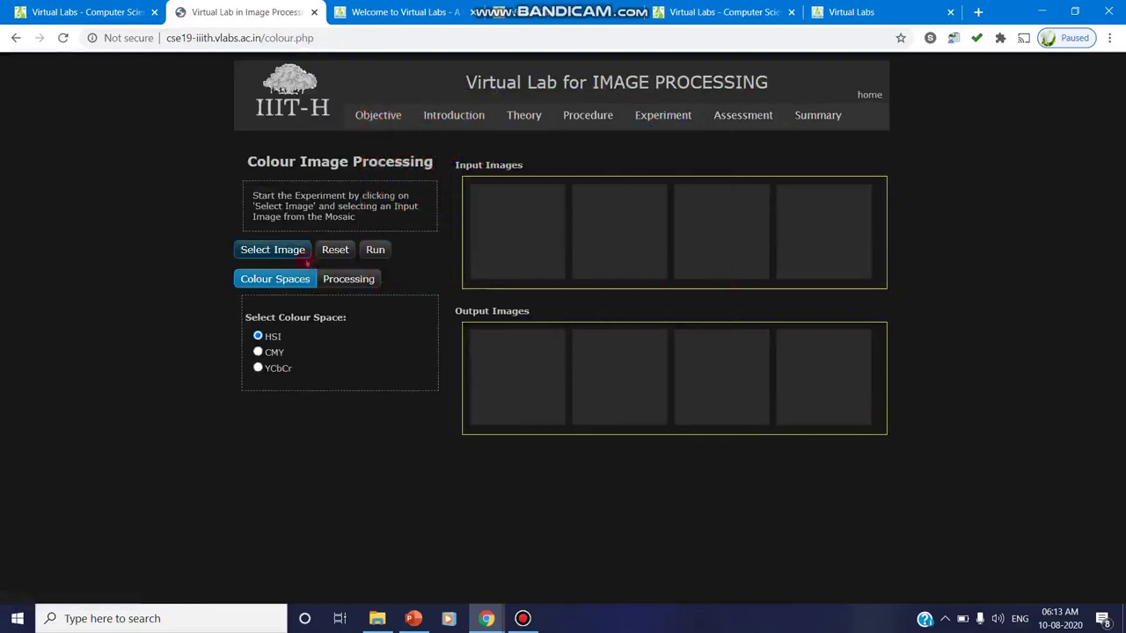
Load the blue patterned image and run the HSI conversion, then bring up the recorder window.
{"action": "left_click", "coordinate": [294, 252]}
{"action": "left_click", "coordinate": [507, 236]}
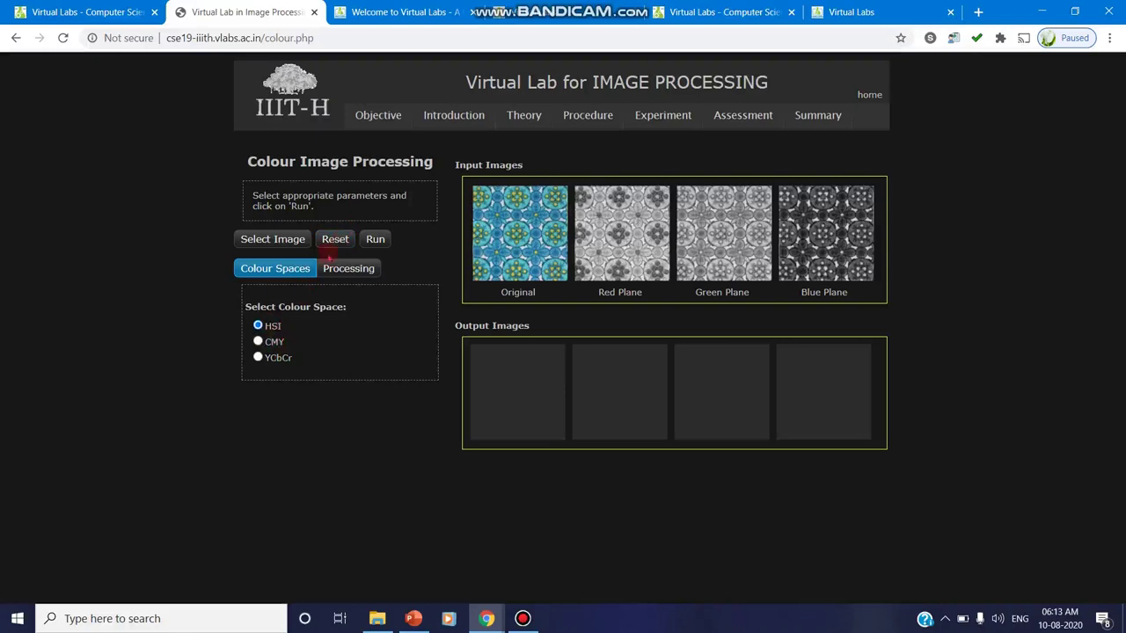
{"action": "left_click", "coordinate": [376, 240]}
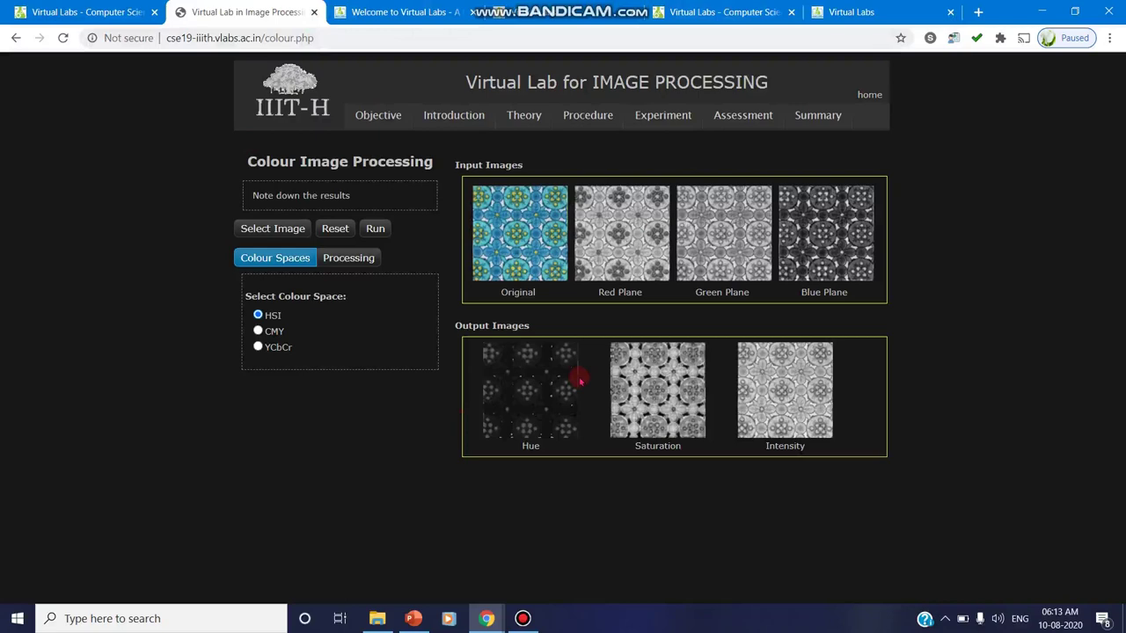
{"action": "left_click", "coordinate": [522, 619]}
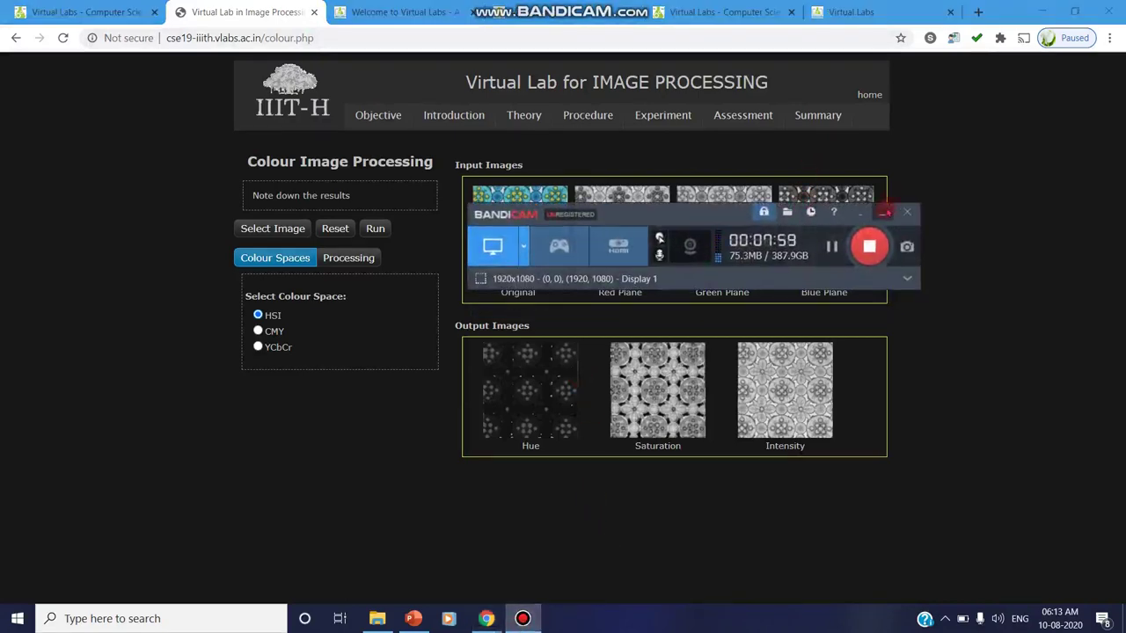
Minimise the Bandicam window to reveal the hue, saturation and intensity outputs.
{"action": "left_click", "coordinate": [883, 213]}
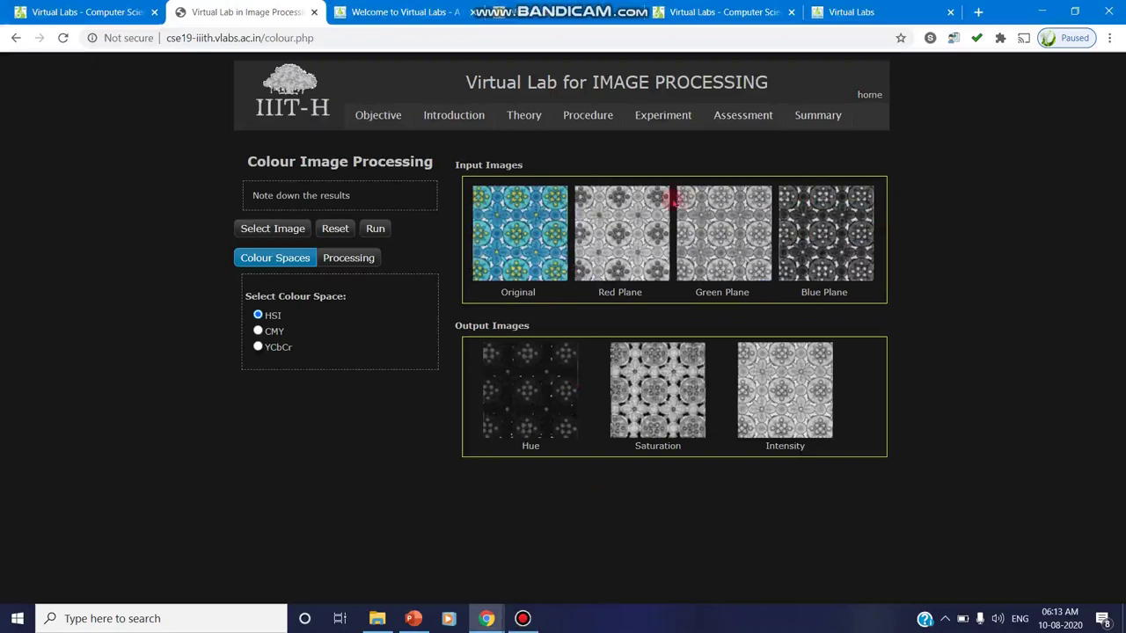